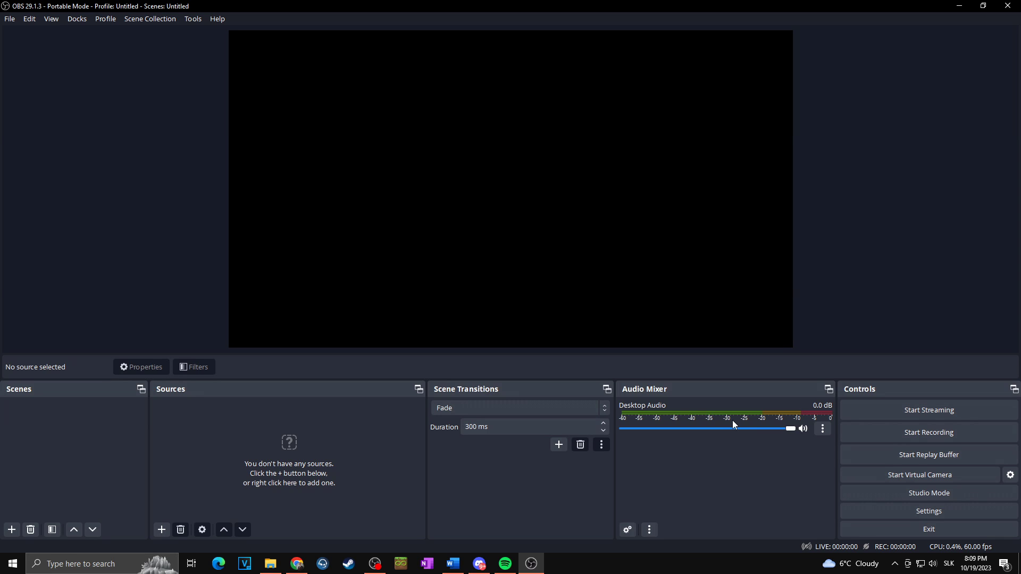
# - Disable Desktop Audio, set Mic/Auxiliary Audio to Microphone (2- C-1U), and apply the audio settings
pyautogui.click(869, 510)
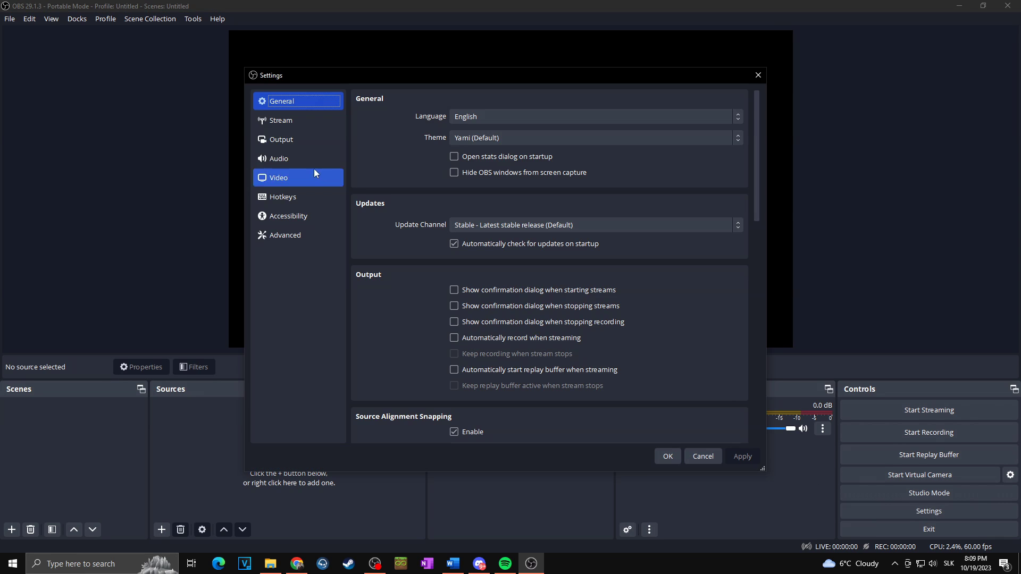
pyautogui.click(301, 160)
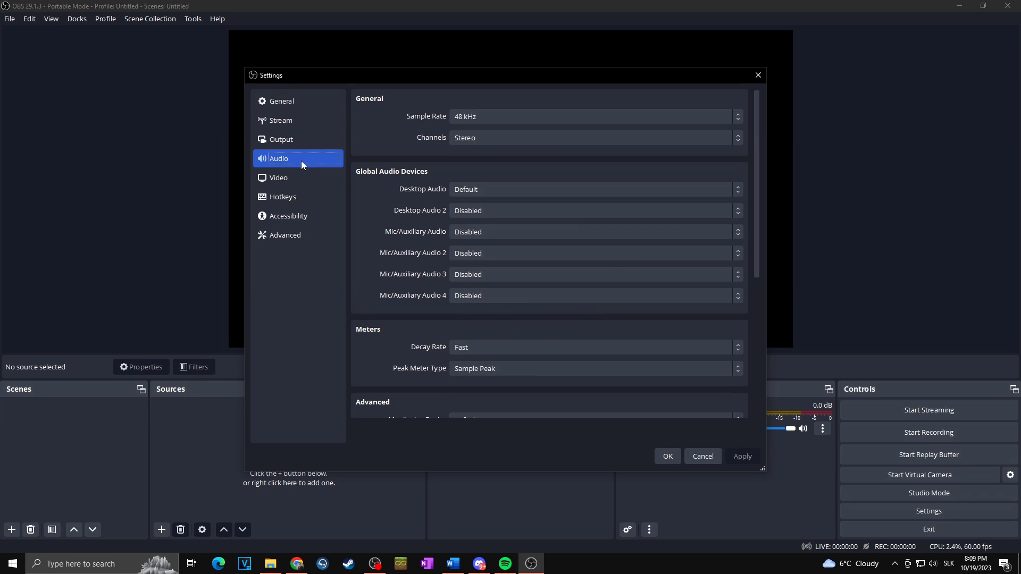
pyautogui.click(474, 192)
pyautogui.click(468, 201)
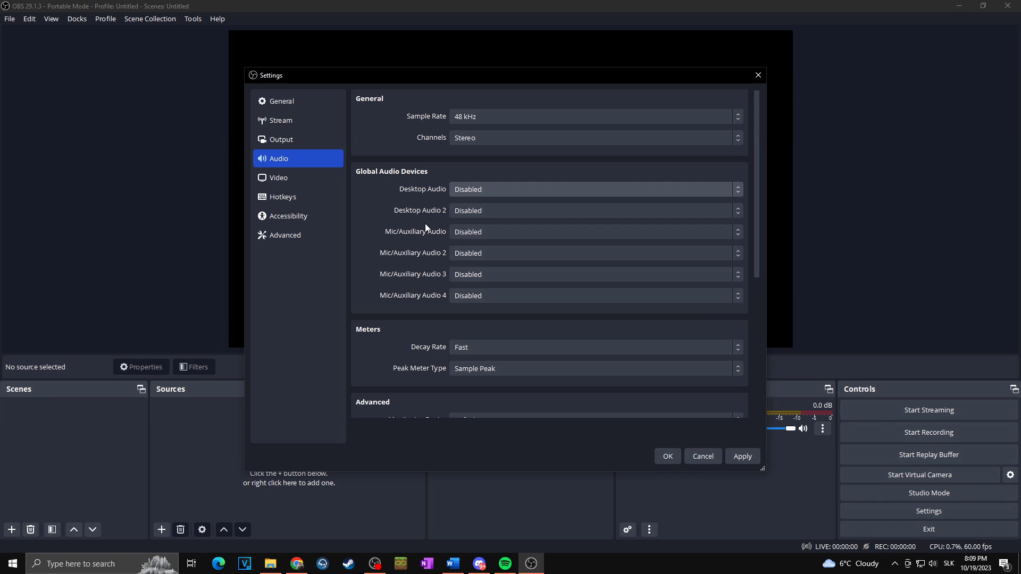
pyautogui.click(451, 237)
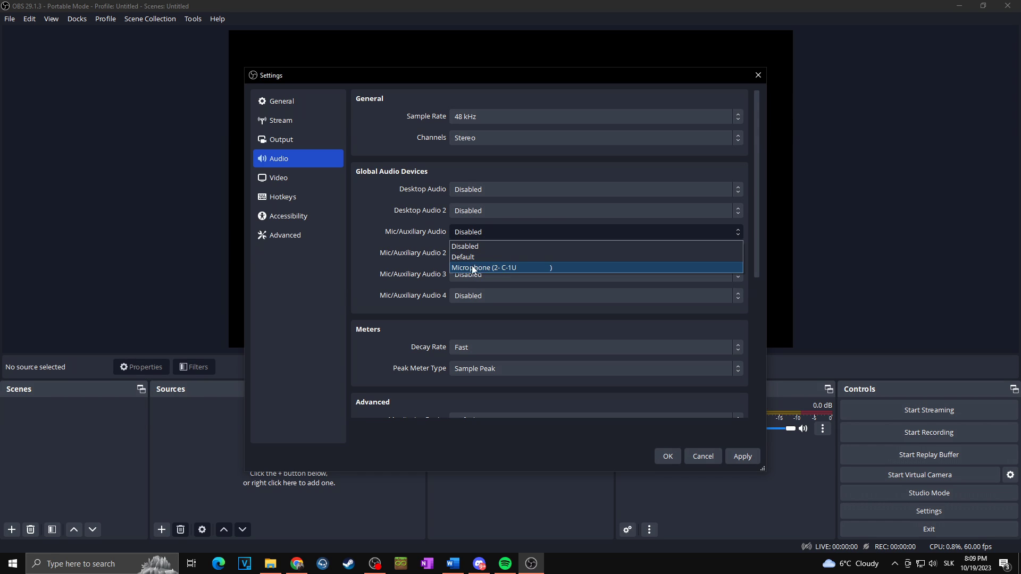
pyautogui.click(516, 269)
pyautogui.click(740, 456)
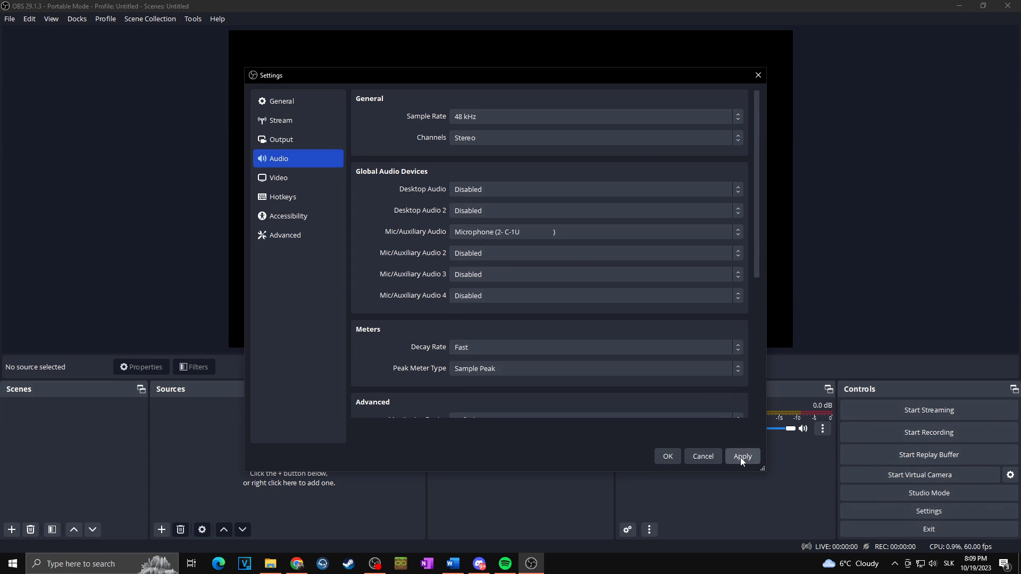
# - Choose audio track 1 for streaming, enable the Twitch VOD Track, and save the output settings after checking the recording tracks
pyautogui.click(300, 141)
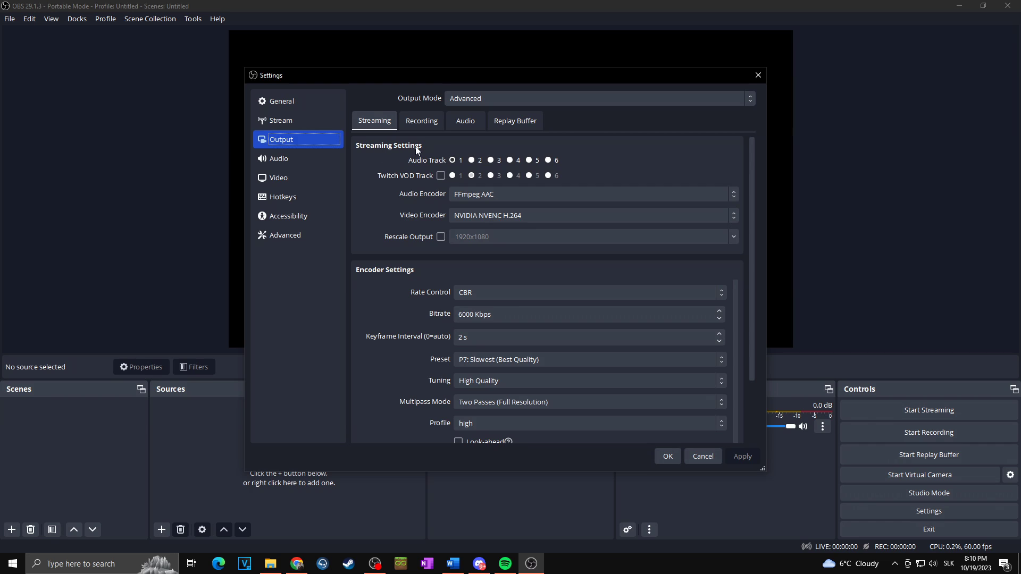
pyautogui.click(453, 160)
pyautogui.click(441, 176)
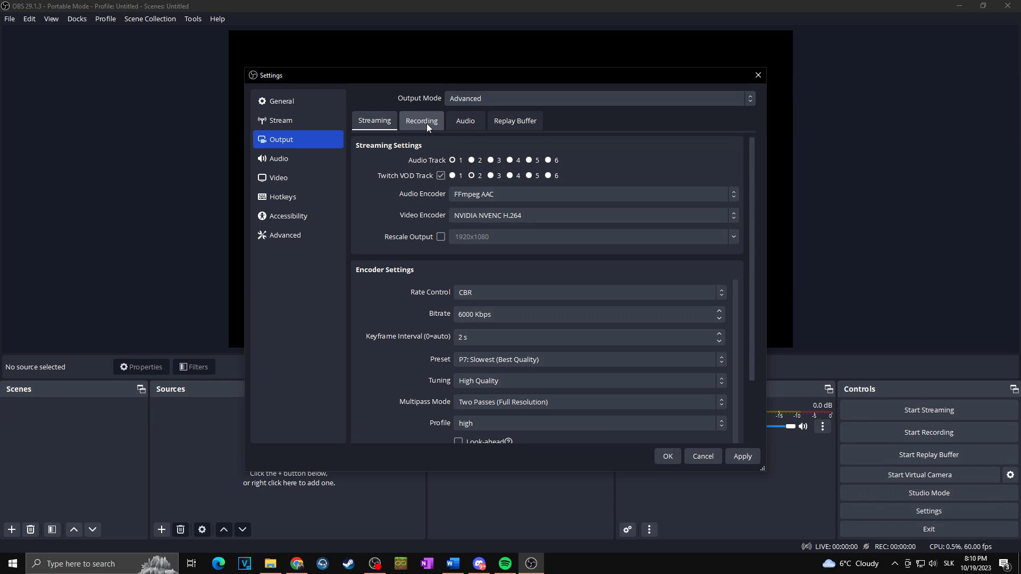
pyautogui.click(426, 122)
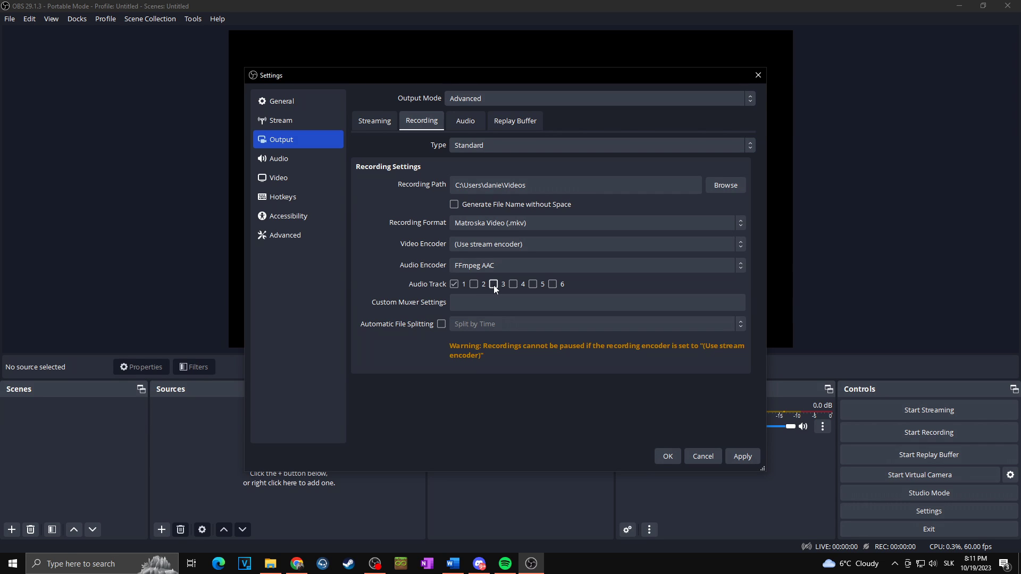
pyautogui.click(740, 458)
pyautogui.click(668, 458)
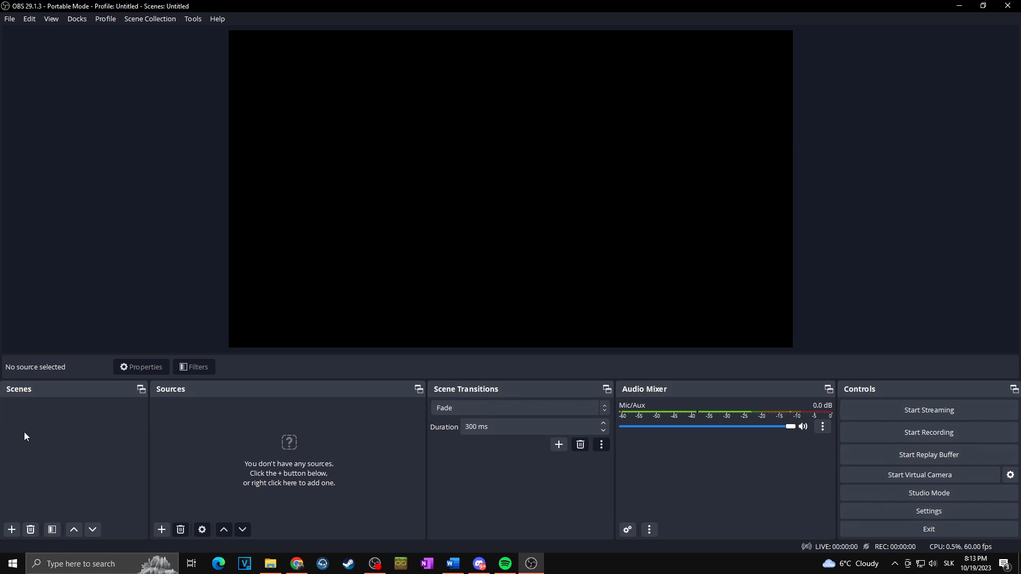
# - Create a new scene named "audio"
pyautogui.click(12, 530)
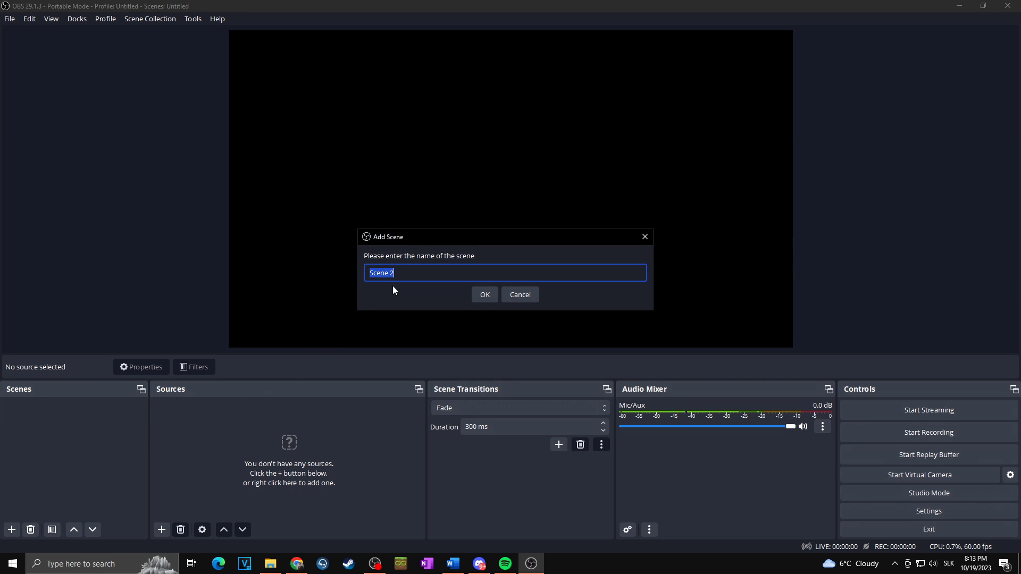
pyautogui.write('audio')
pyautogui.press('Return')
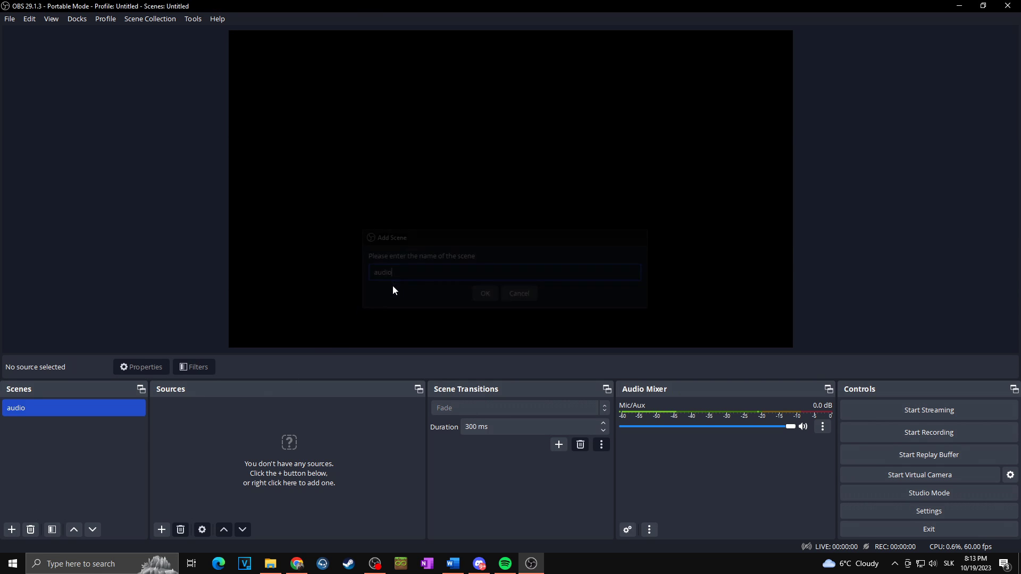
# - Add an Application Audio Capture (BETA) source named "music" to the audio scene
pyautogui.click(162, 530)
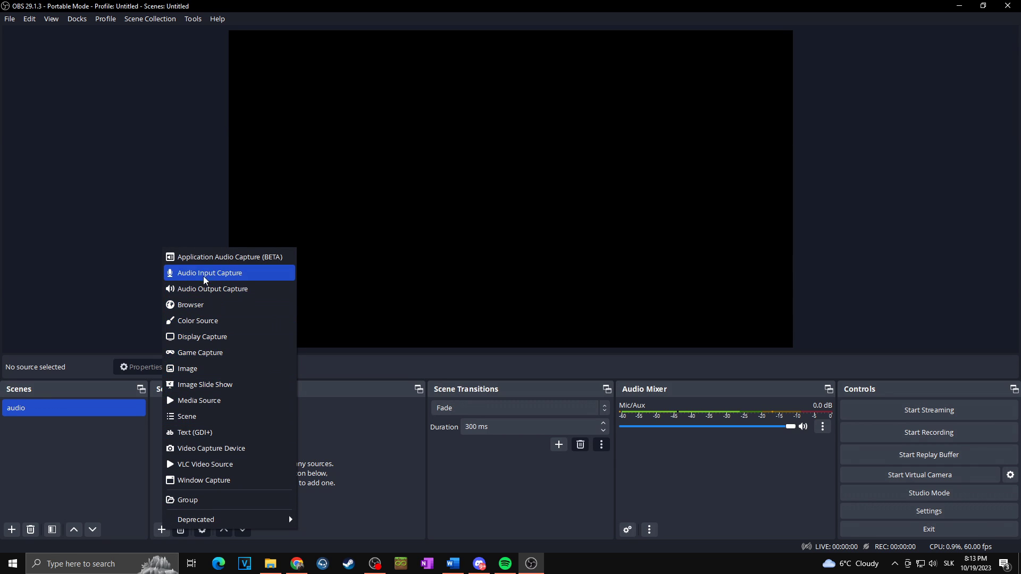
pyautogui.click(233, 258)
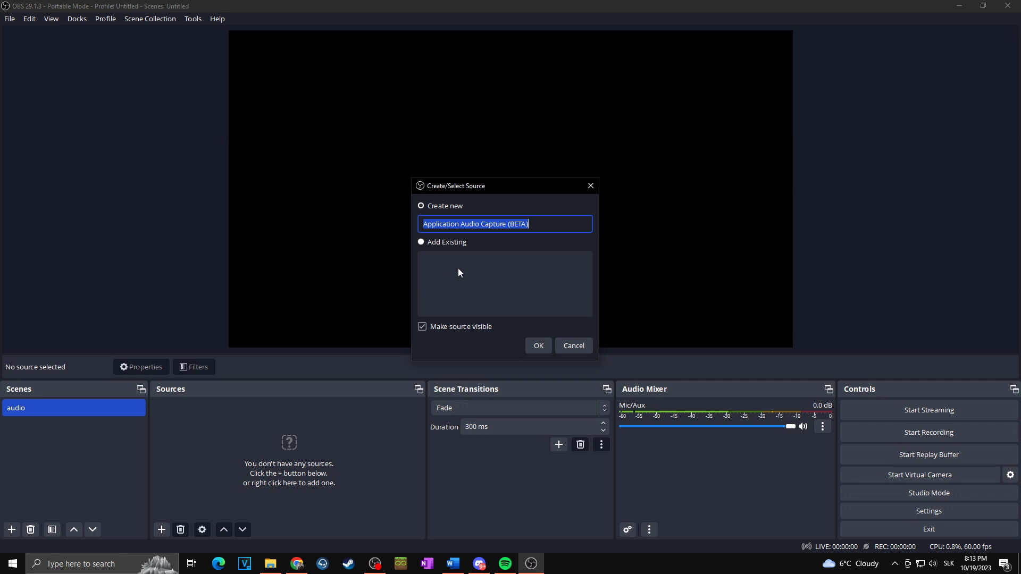
pyautogui.write('music')
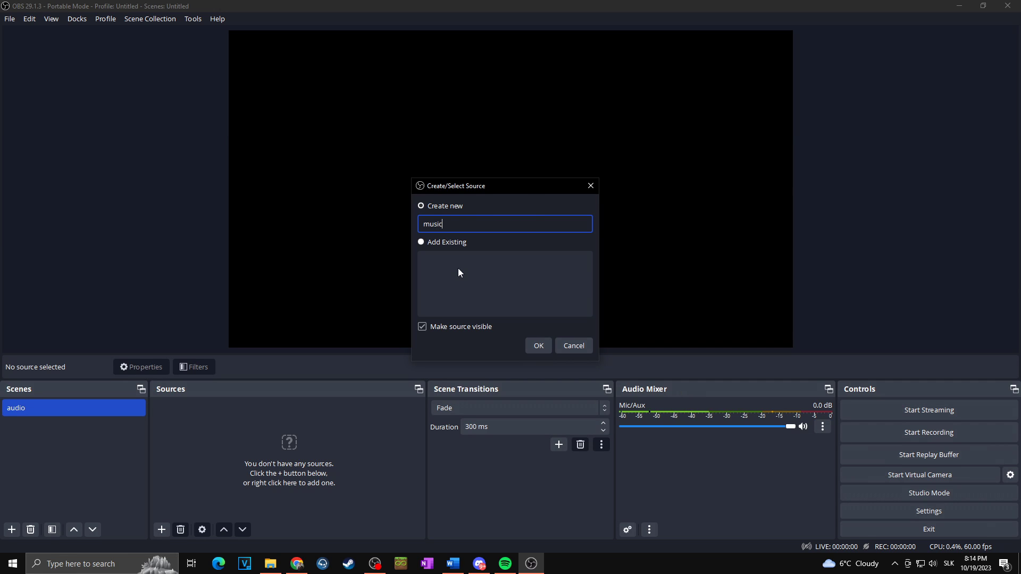
pyautogui.click(539, 346)
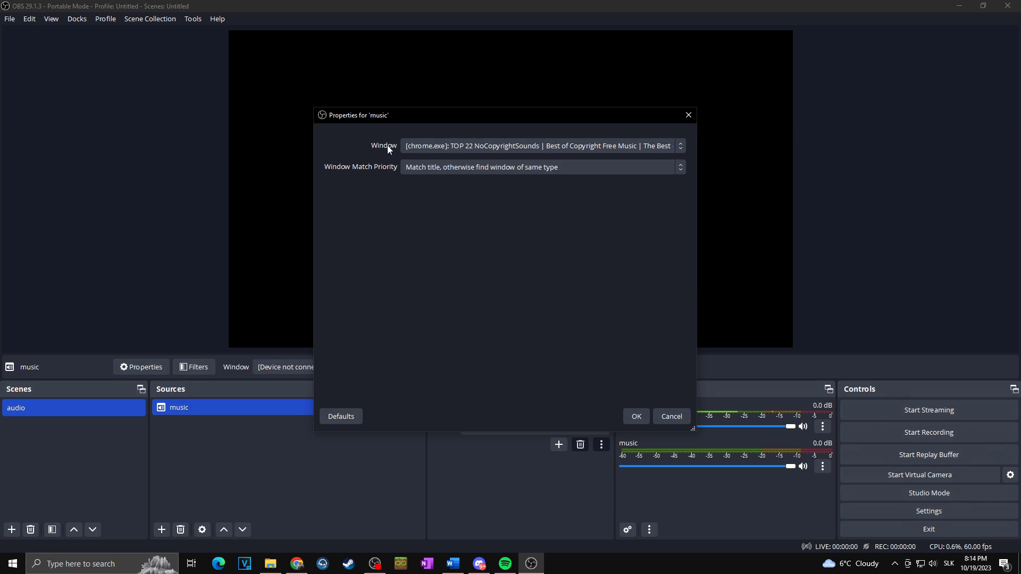
# - Set the music source to capture the Spotify window, matching by title, otherwise by window of same executable
pyautogui.click(537, 146)
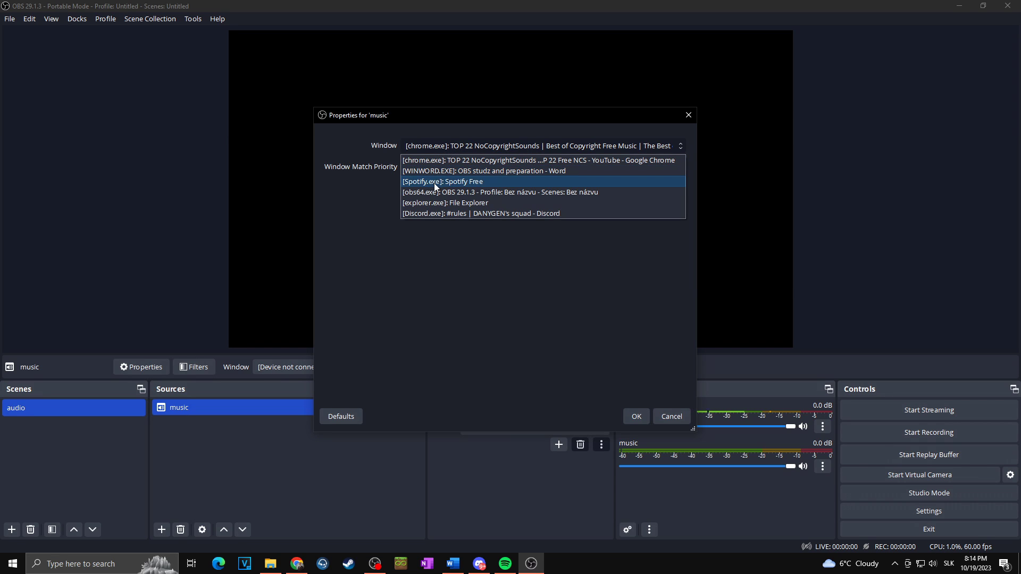
pyautogui.click(463, 181)
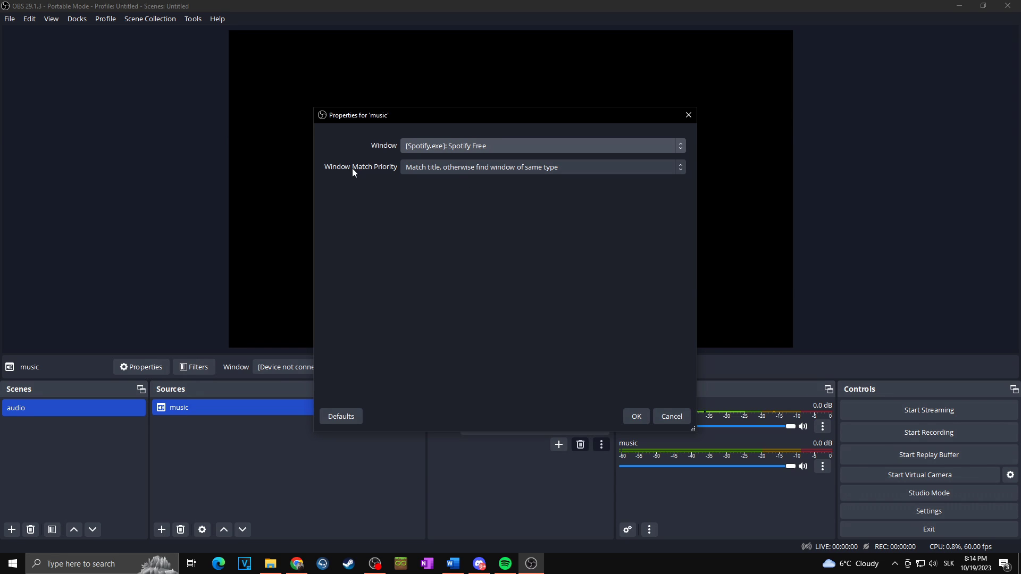
pyautogui.click(418, 171)
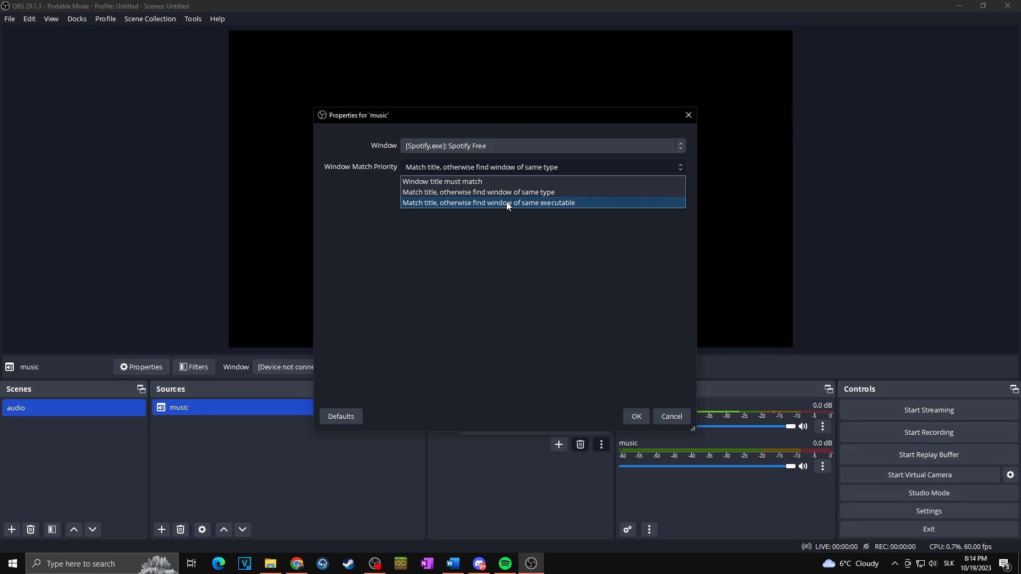
pyautogui.click(506, 202)
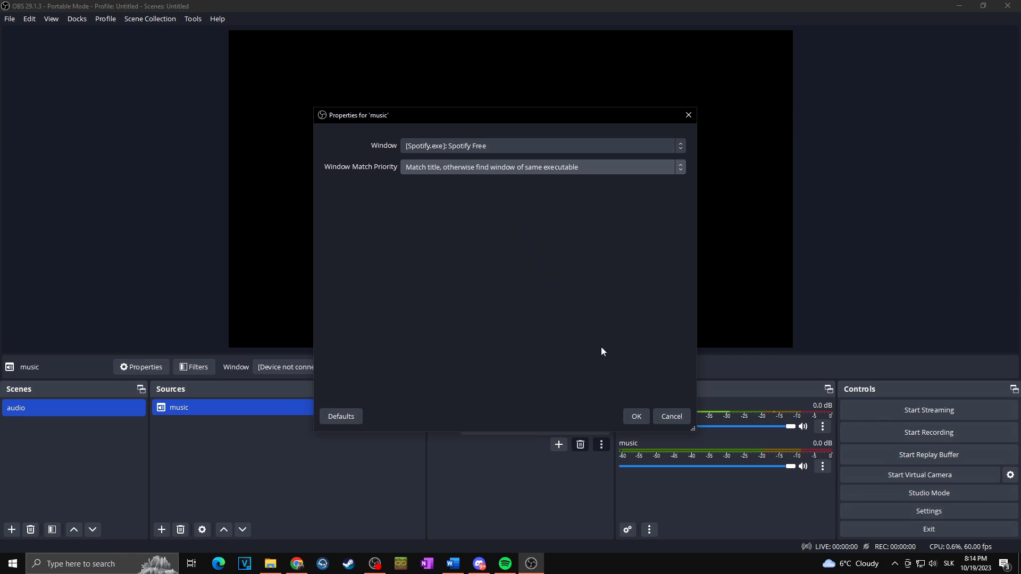
pyautogui.click(630, 419)
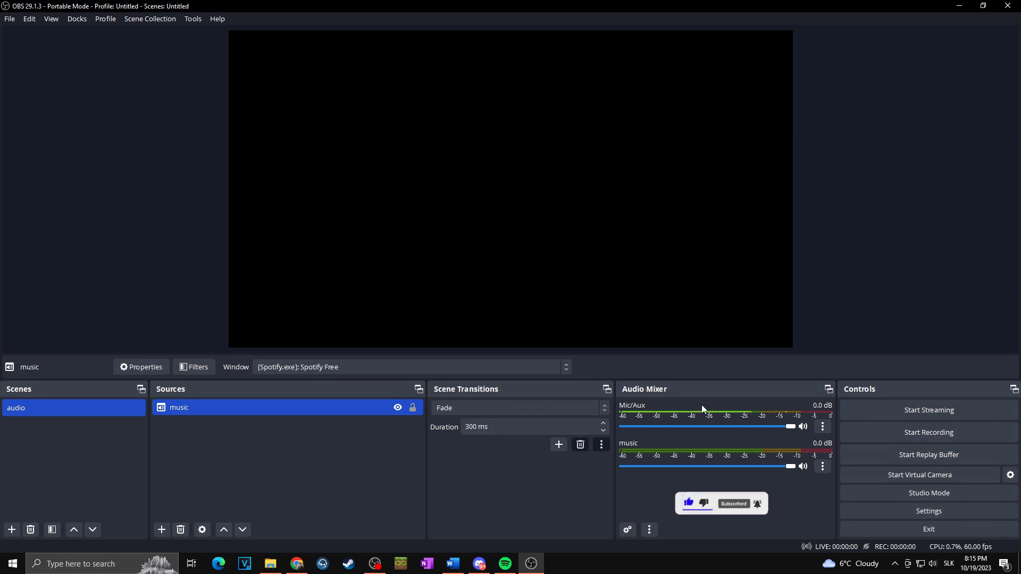
# - Switch to Spotify and play the song briefly to test the capture, and lower the music source's volume in OBS to about -10.8 dB
pyautogui.click(505, 563)
pyautogui.click(357, 327)
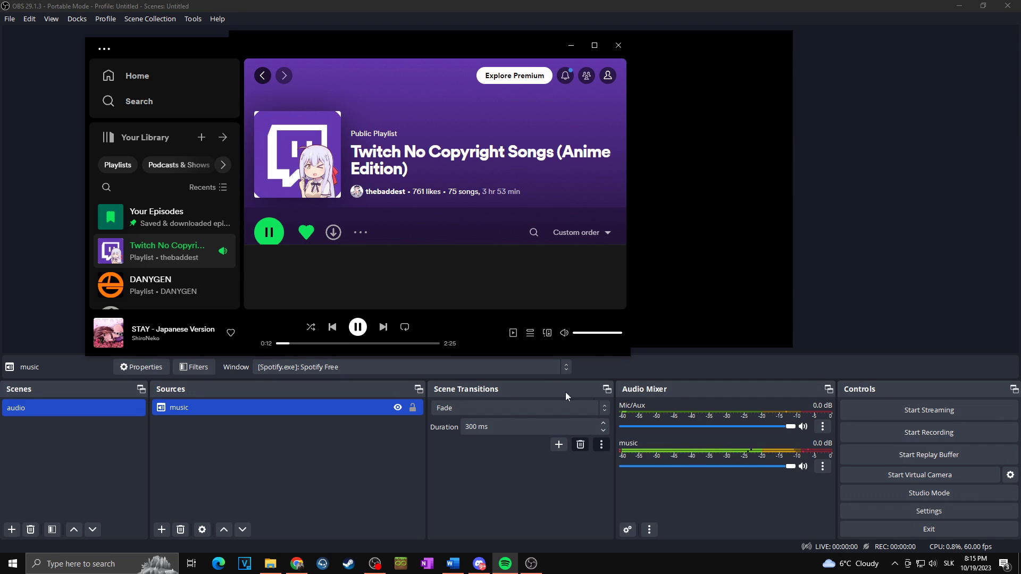
pyautogui.press('space')
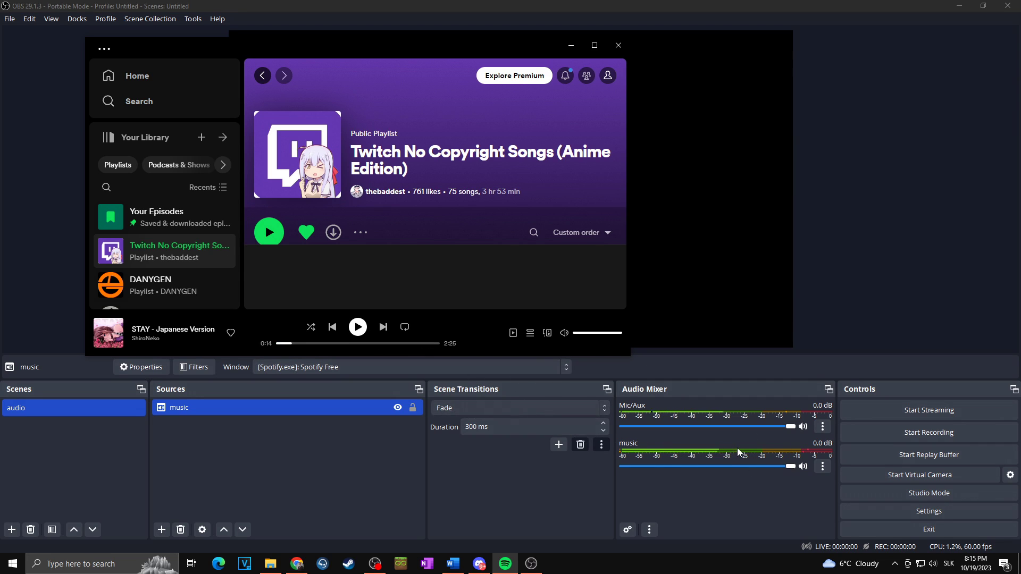
pyautogui.click(572, 46)
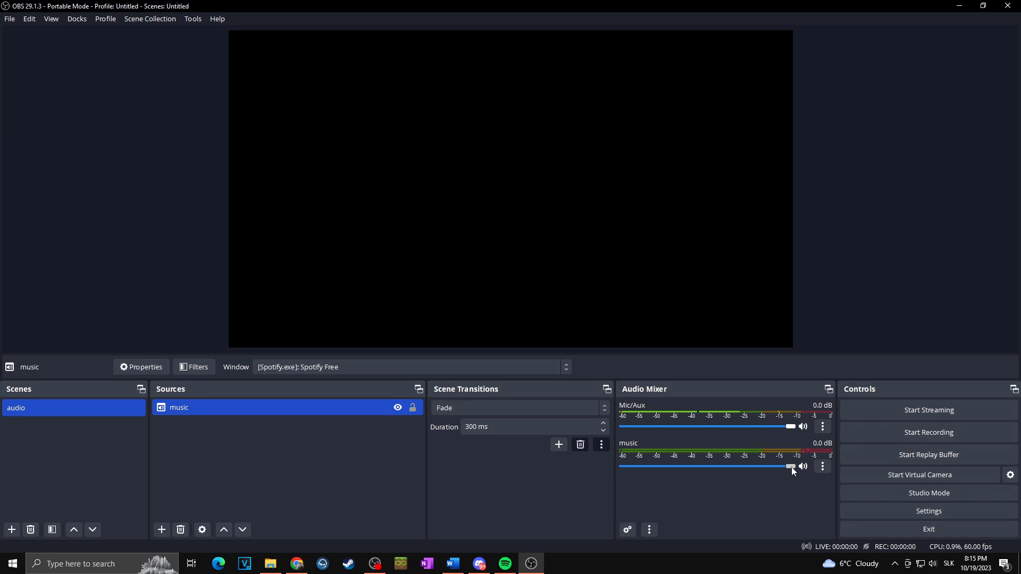
pyautogui.moveTo(791, 466); pyautogui.dragTo(730, 468)
# - Add an Application Audio Capture (BETA) source named "discord"
pyautogui.click(162, 531)
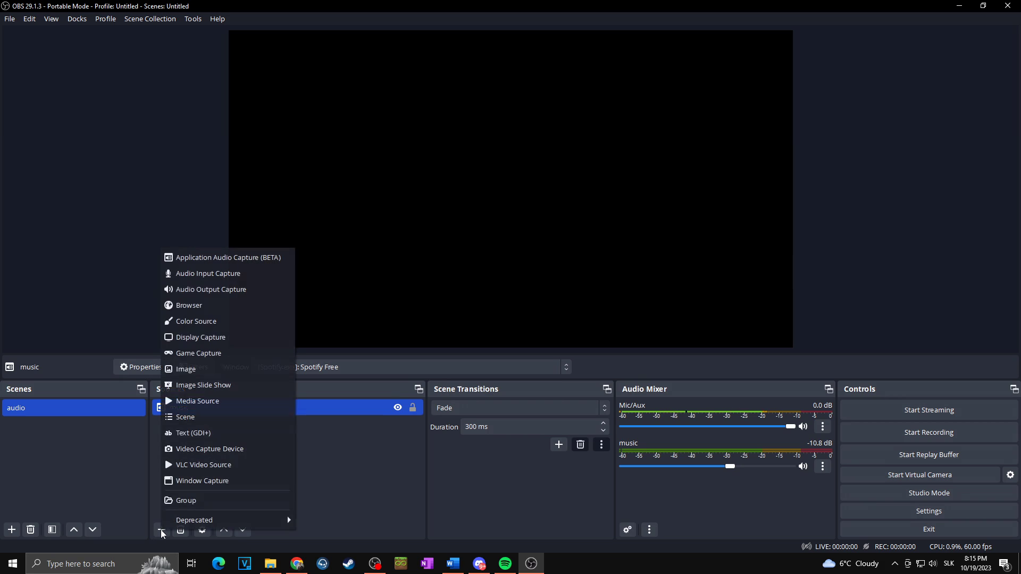
pyautogui.click(212, 258)
pyautogui.write('discord')
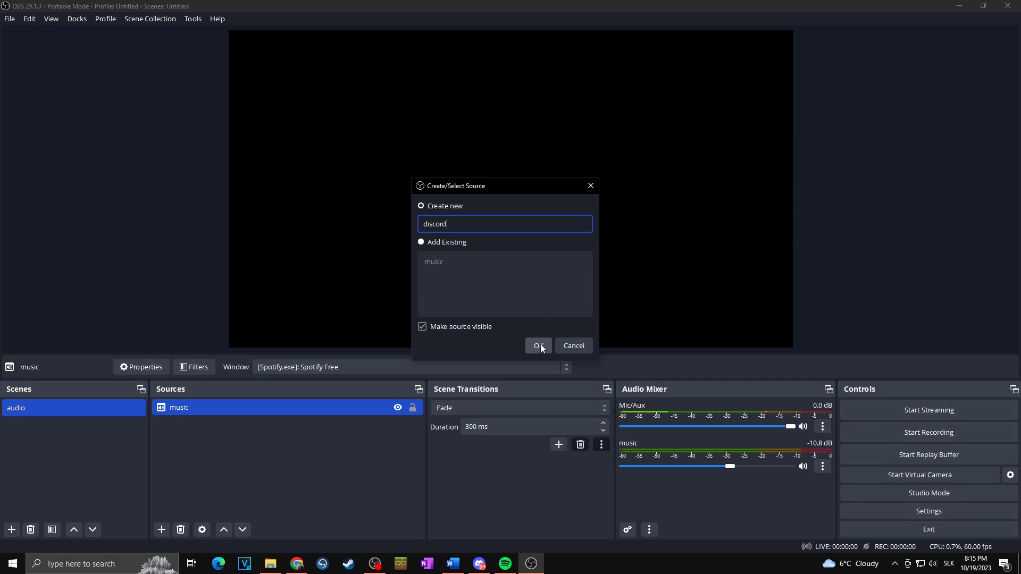
pyautogui.click(538, 344)
# - Set the discord source to capture the Discord.exe window, matching by title, otherwise by window of same executable
pyautogui.click(450, 144)
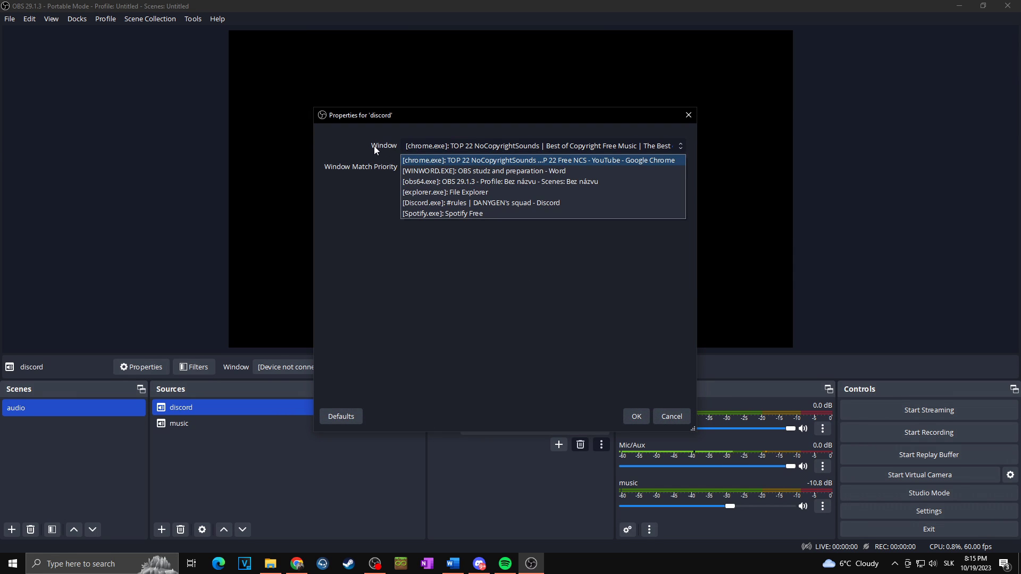
pyautogui.click(483, 202)
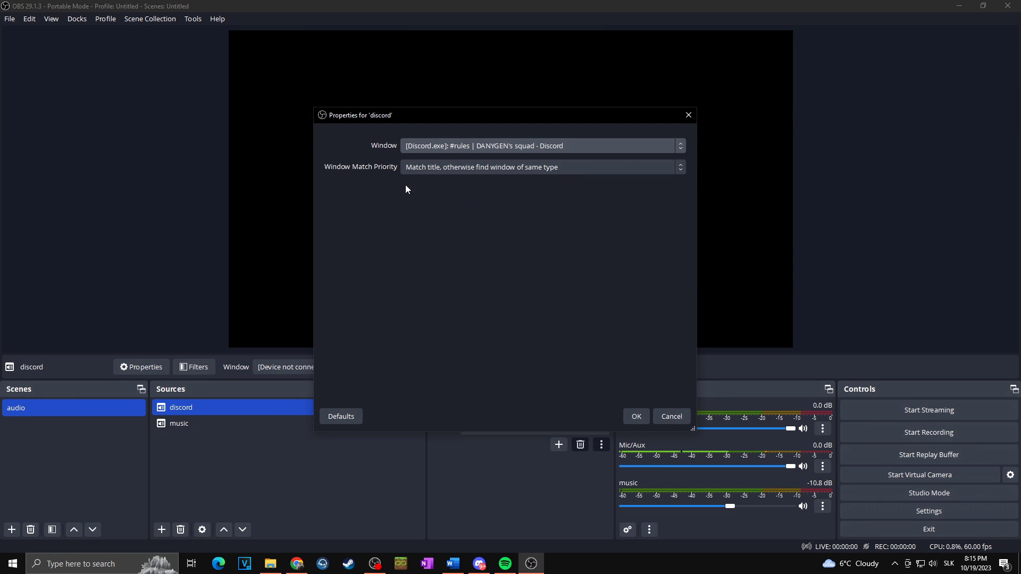
pyautogui.click(439, 167)
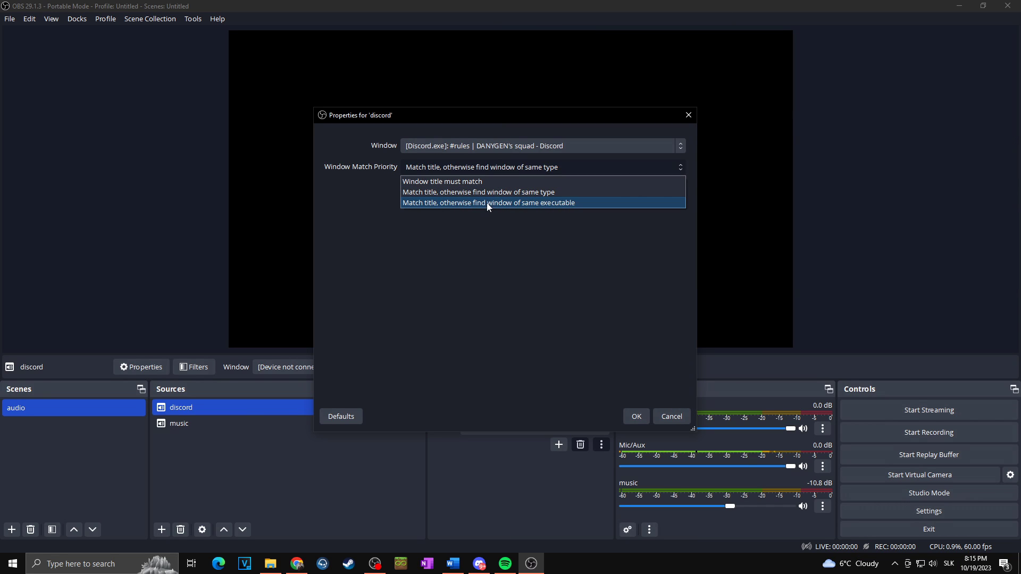
pyautogui.click(588, 202)
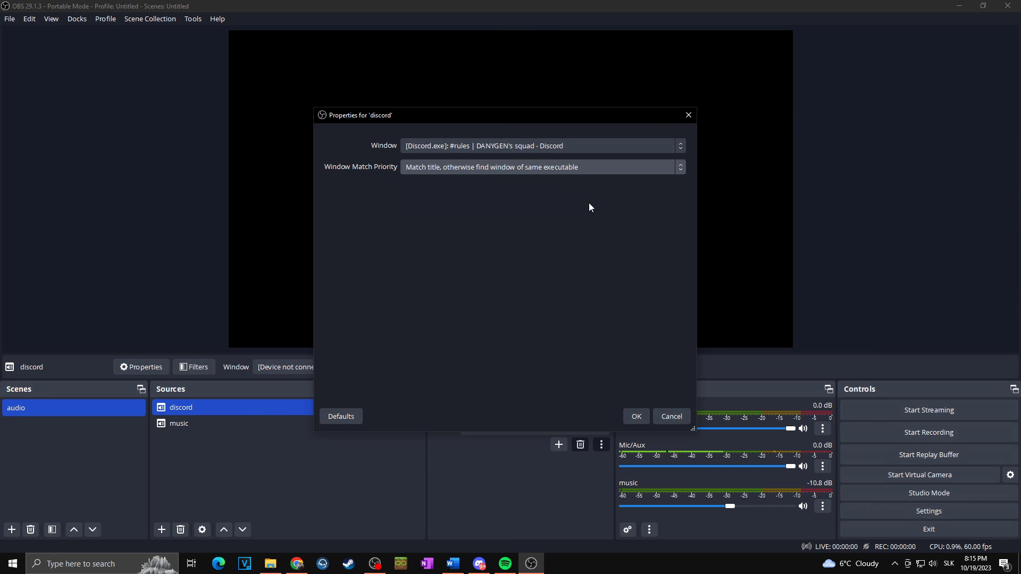
pyautogui.click(637, 417)
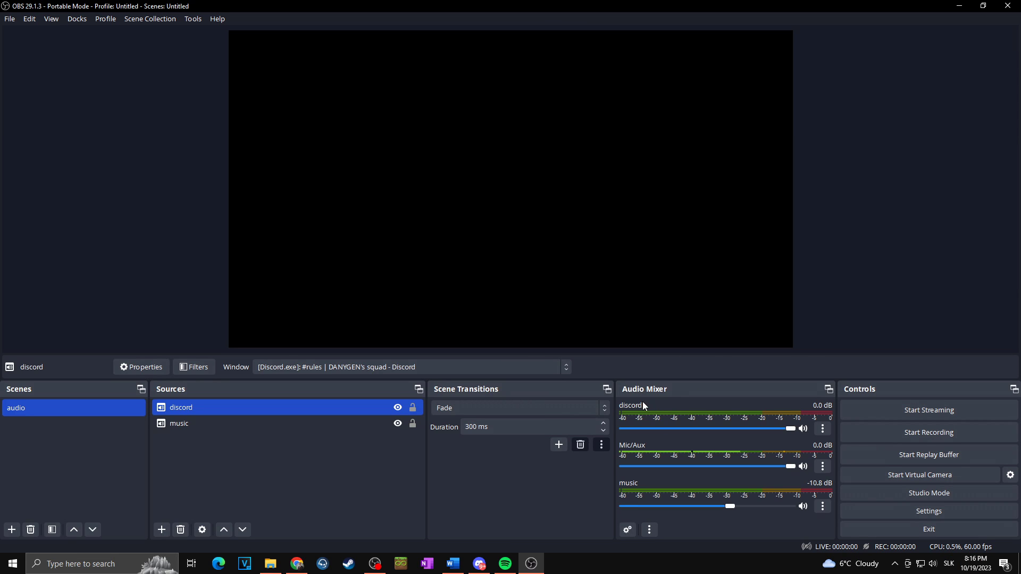
# - Add an Application Audio Capture (BETA) source named "google"
pyautogui.click(161, 529)
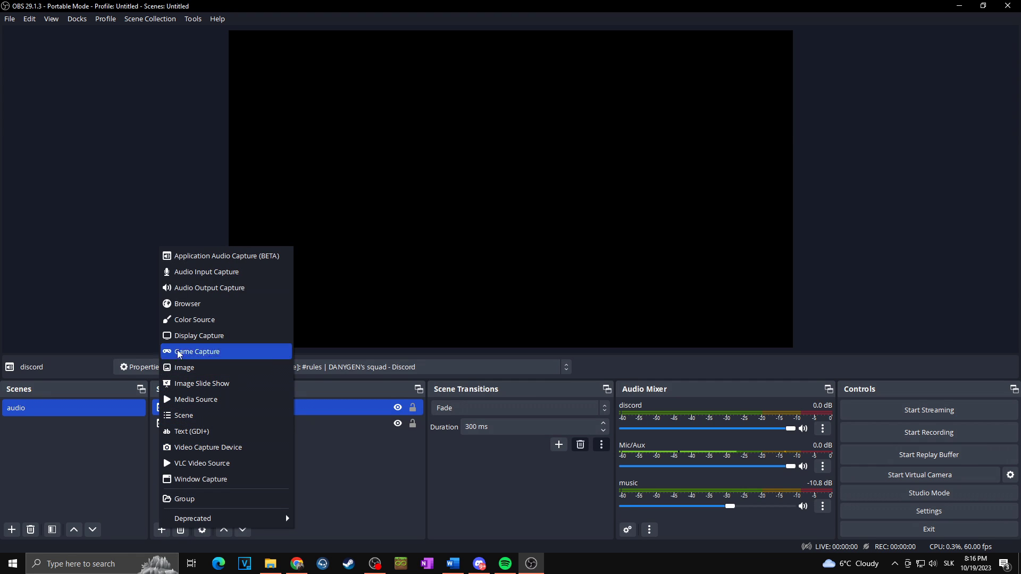
pyautogui.click(200, 255)
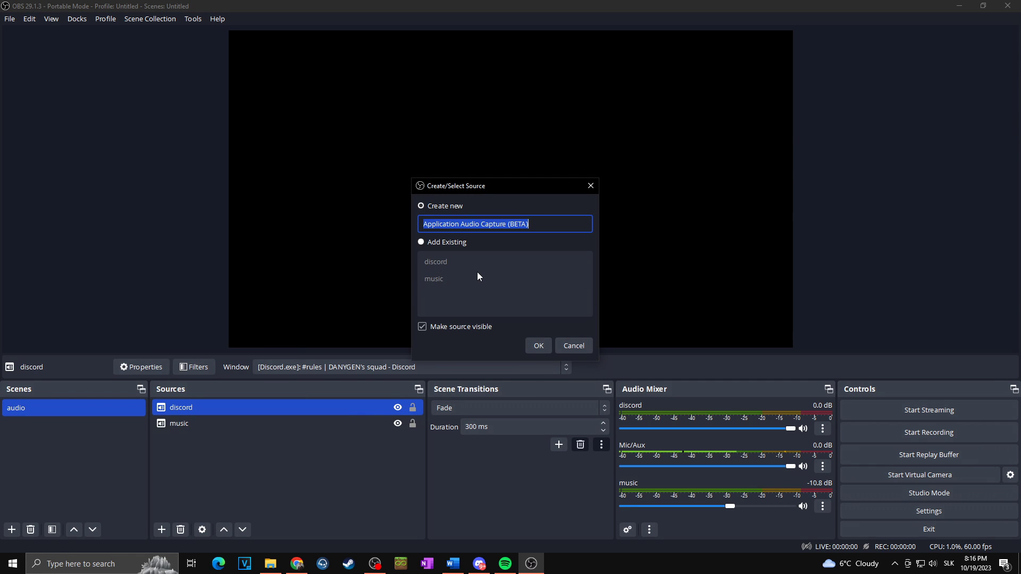
pyautogui.write('google')
pyautogui.click(538, 346)
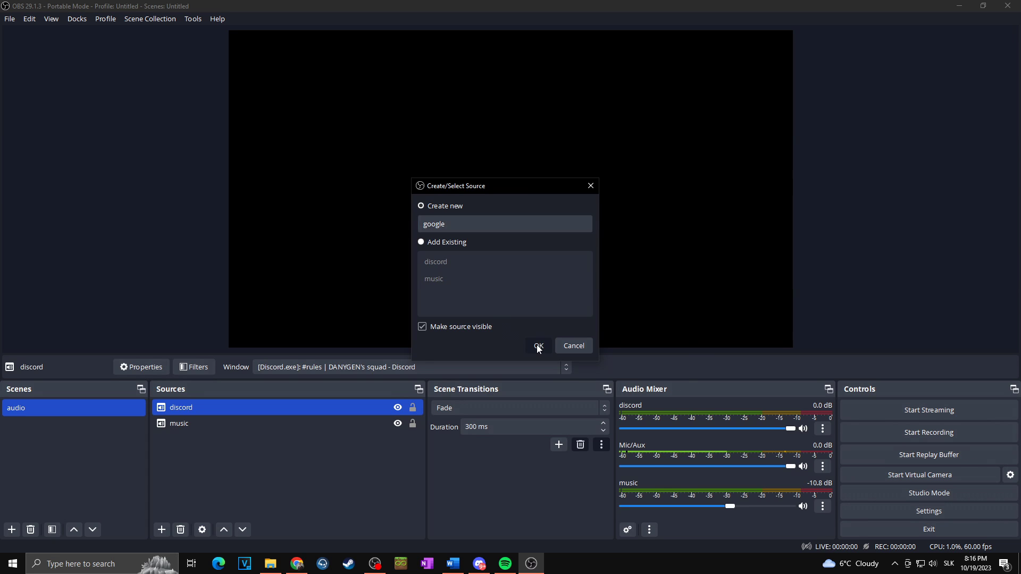
# - Set the google source to capture the chrome.exe YouTube window, matching by title, otherwise by window of same executable
pyautogui.click(474, 145)
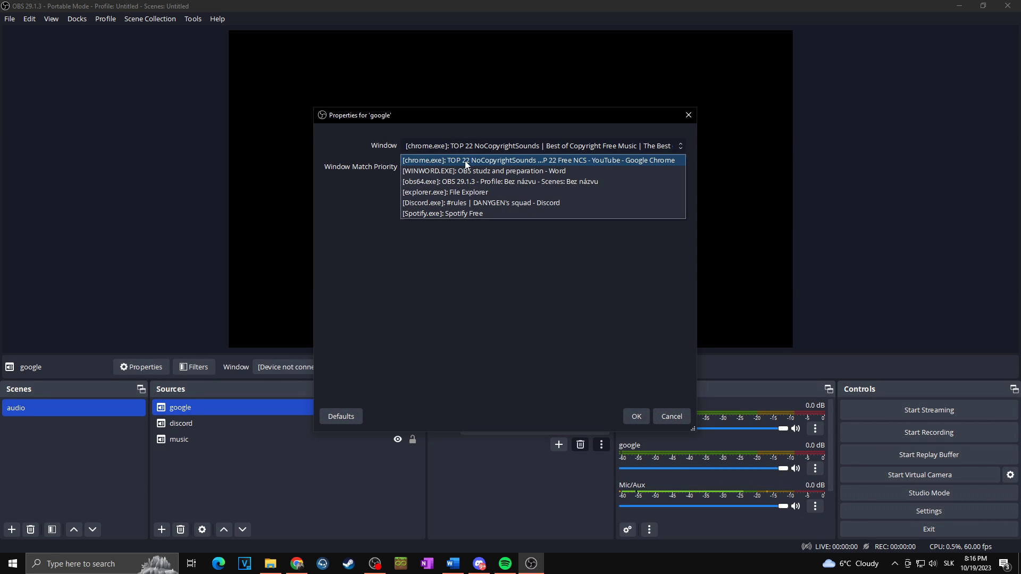
pyautogui.click(503, 161)
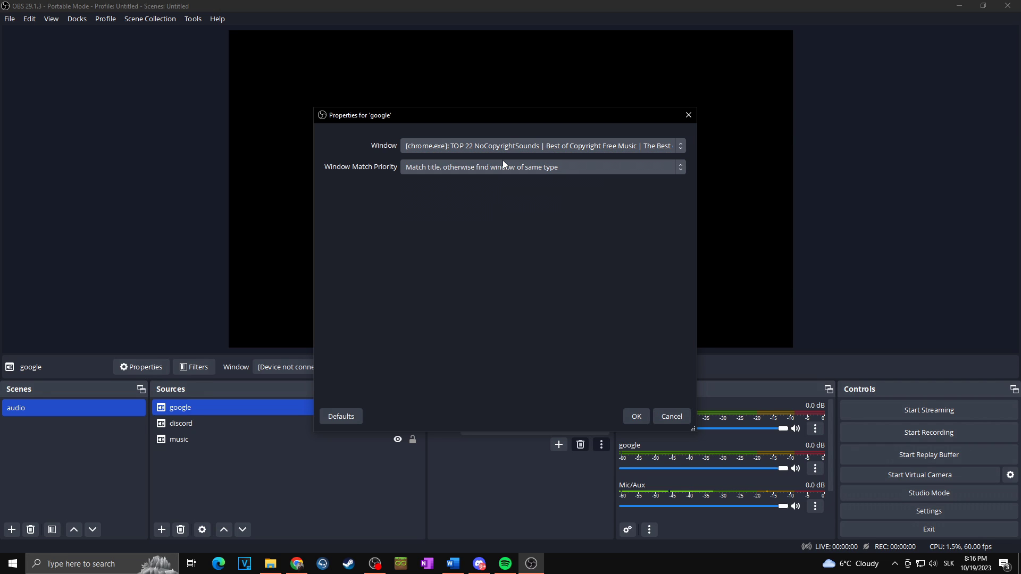
pyautogui.click(439, 168)
pyautogui.click(555, 203)
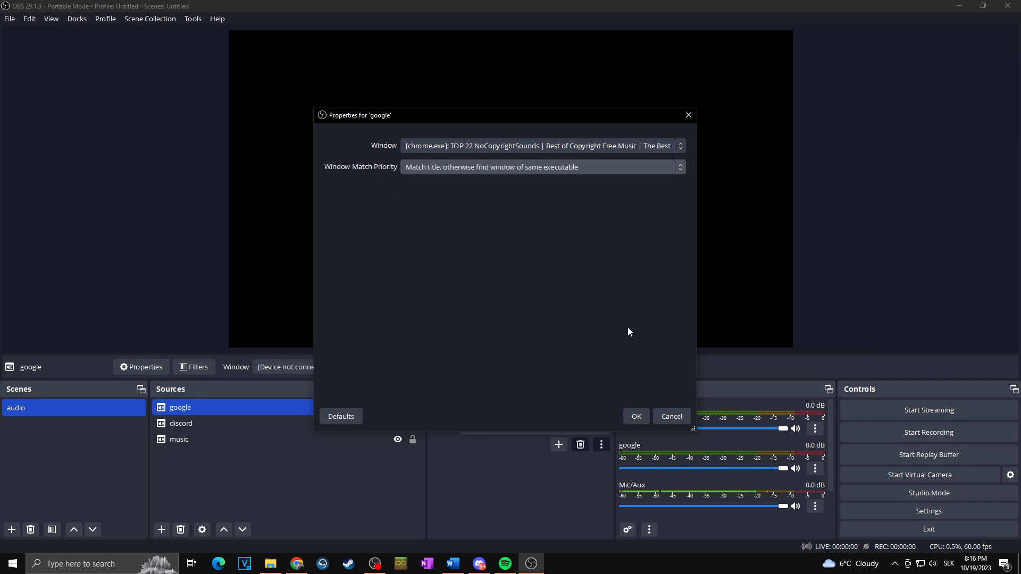
pyautogui.click(638, 417)
# - Switch to Chrome, play the YouTube video briefly to test the google capture, and return to OBS
pyautogui.click(296, 564)
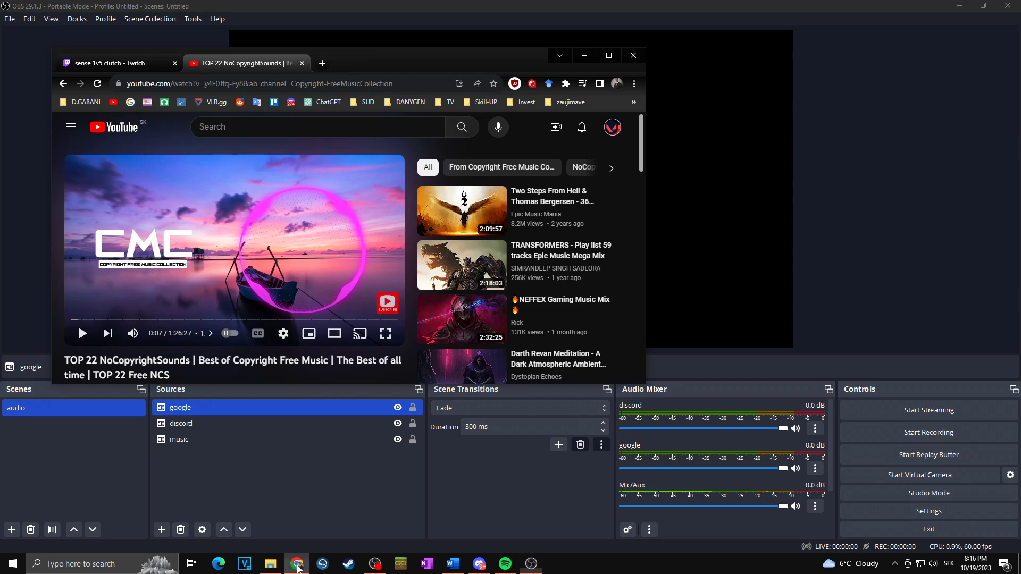
pyautogui.click(273, 257)
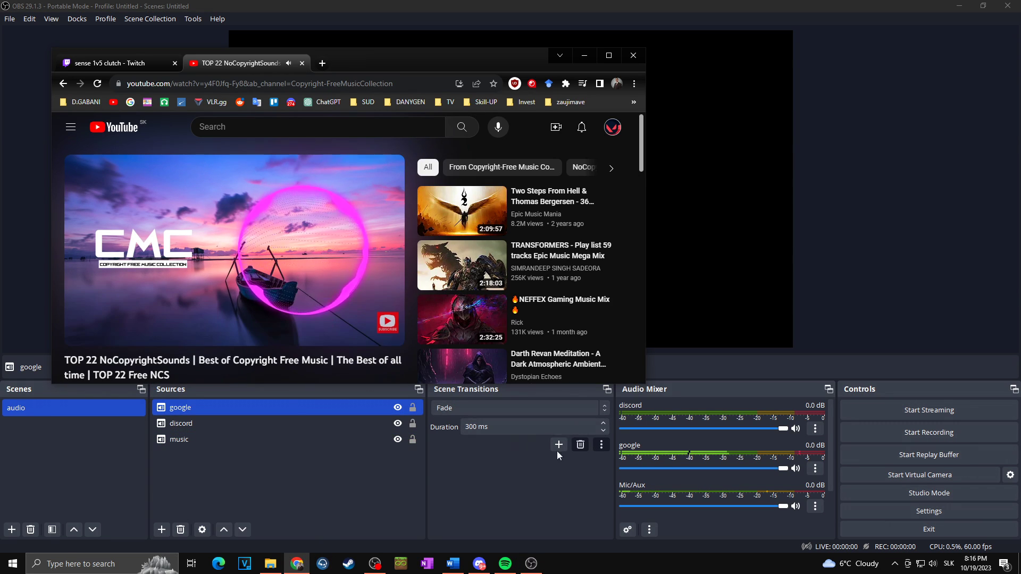
pyautogui.click(372, 271)
pyautogui.click(584, 56)
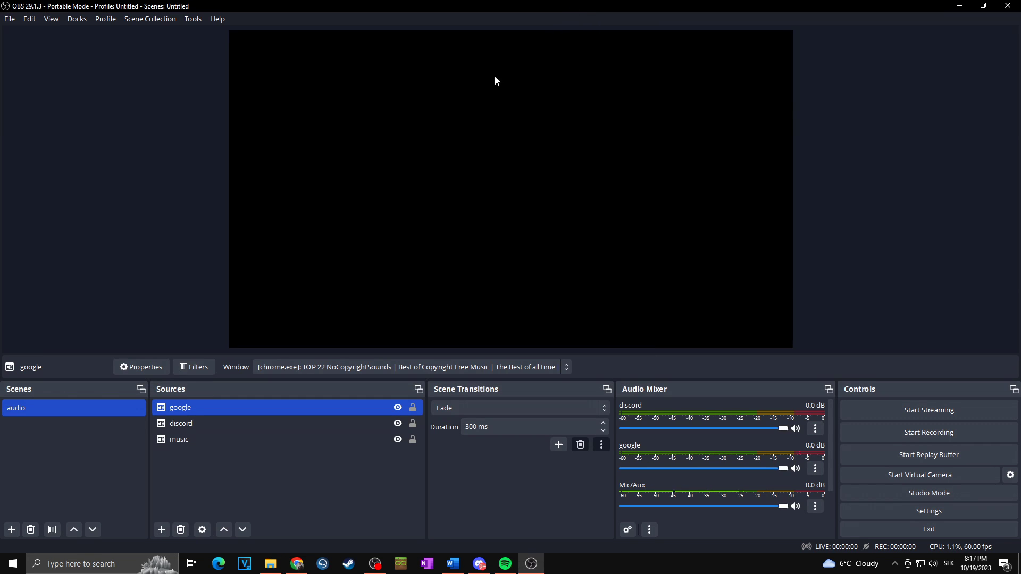
pyautogui.click(393, 438)
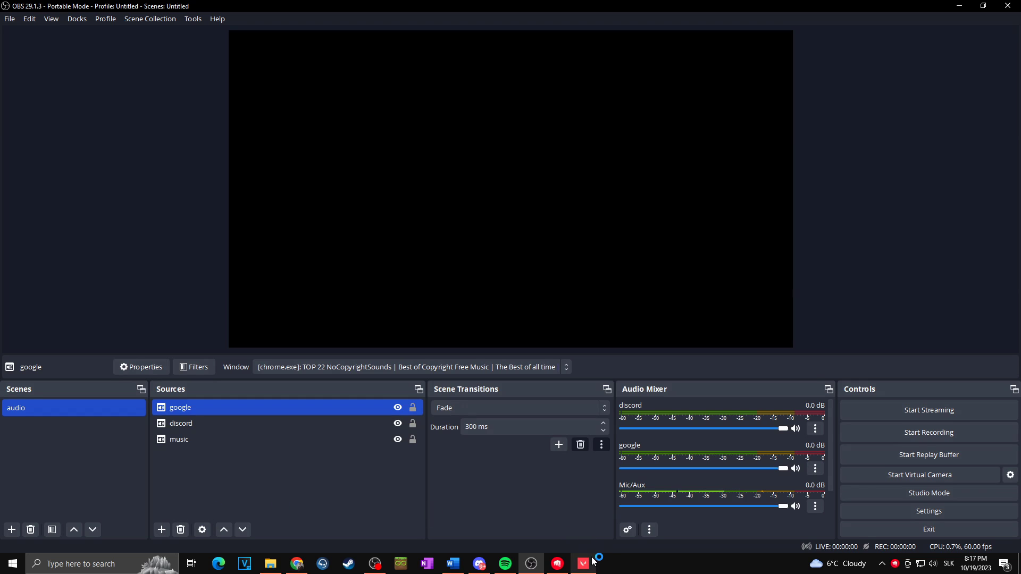
# - Add an Application Audio Capture (BETA) source named "game - valo"
pyautogui.moveTo(590, 565)
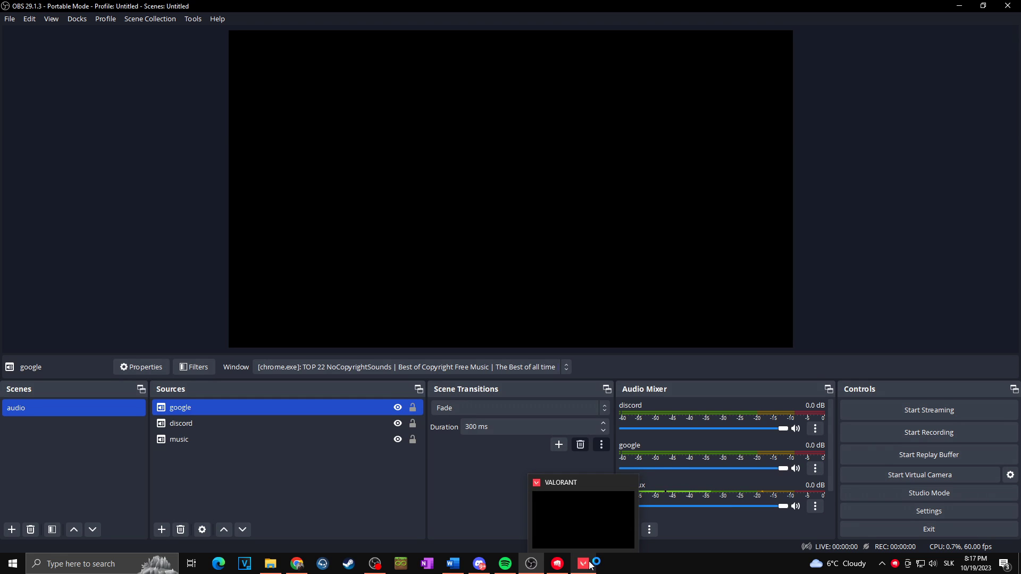
pyautogui.click(162, 530)
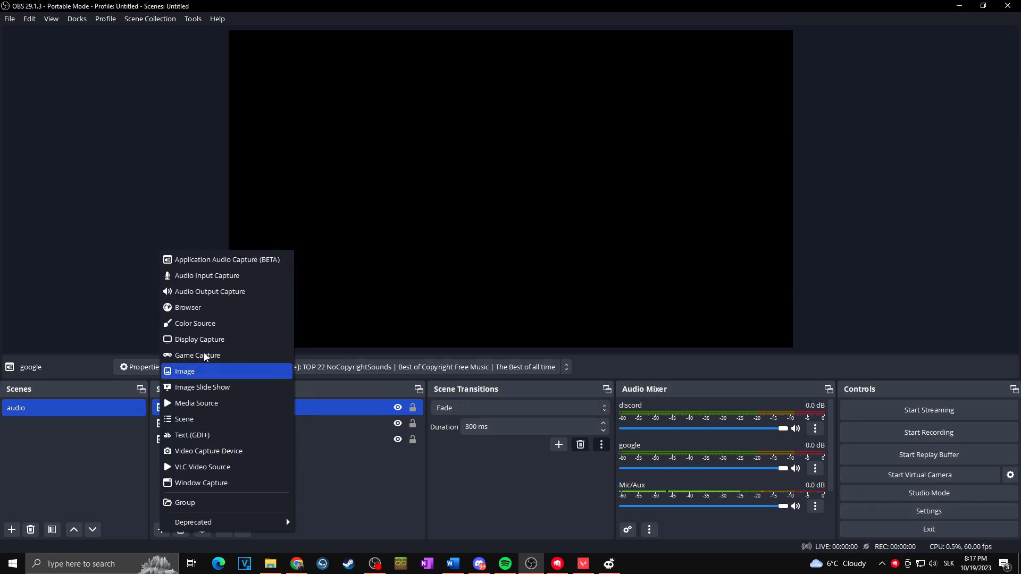
pyautogui.click(234, 261)
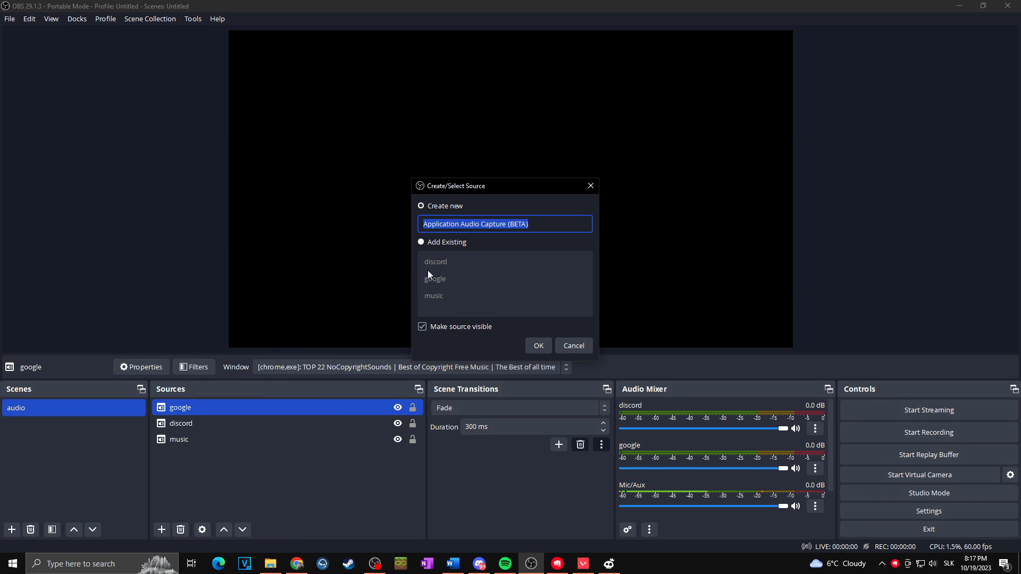
pyautogui.write('game - valo')
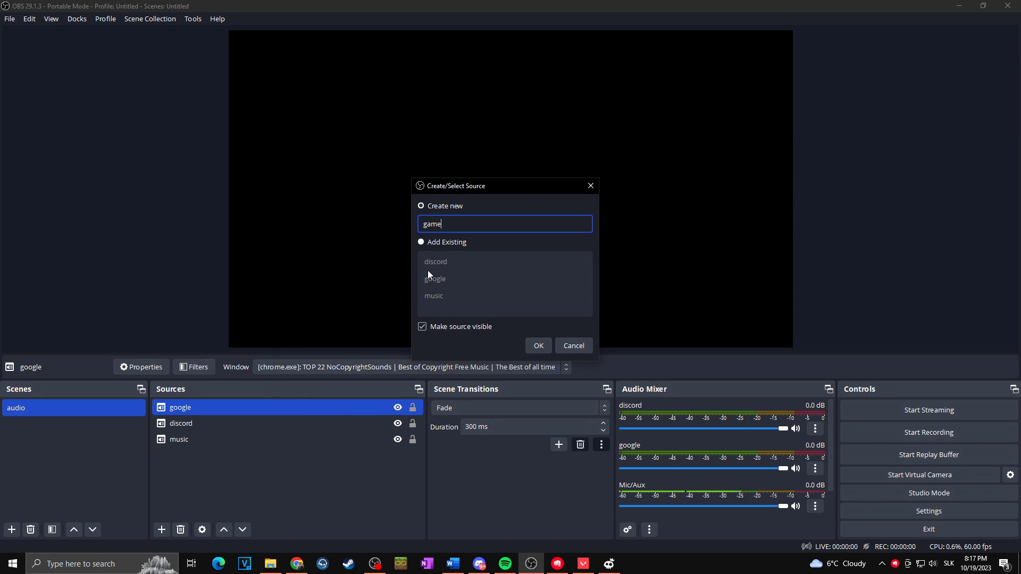
pyautogui.click(539, 344)
# - Set the game - valo source to capture the VALORANT-Win64-Shipping.exe window, matching by title, otherwise by window of same executable
pyautogui.click(494, 146)
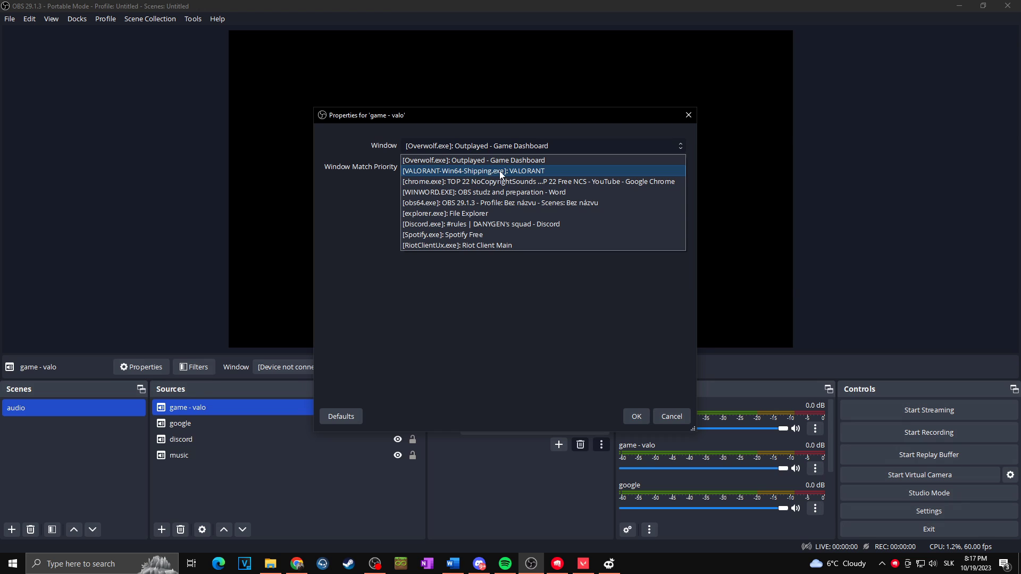
pyautogui.click(497, 170)
pyautogui.click(498, 170)
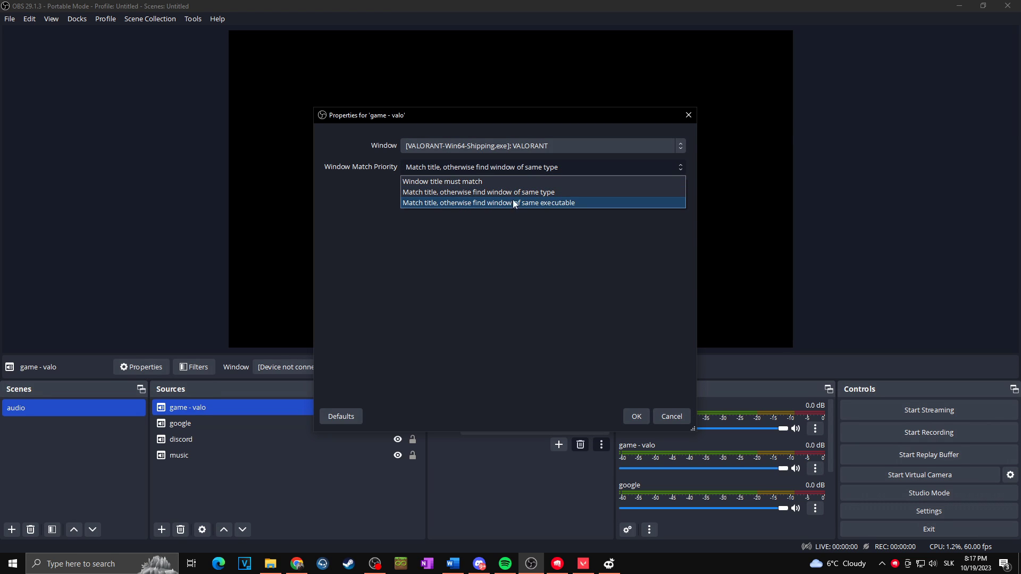
pyautogui.click(565, 205)
pyautogui.click(636, 417)
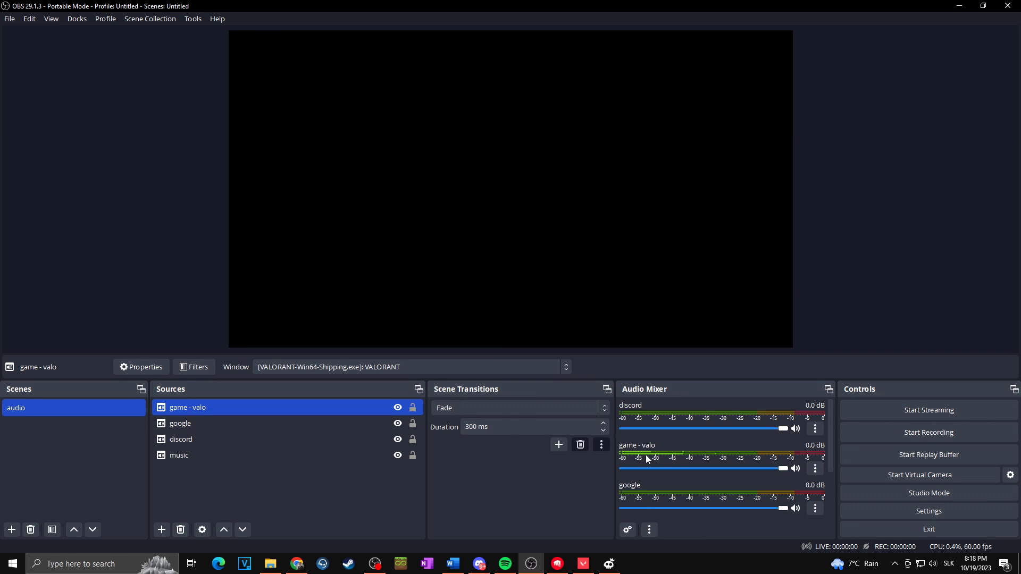
# - Switch to VALORANT briefly, return to OBS and clear the source selection
pyautogui.click(583, 563)
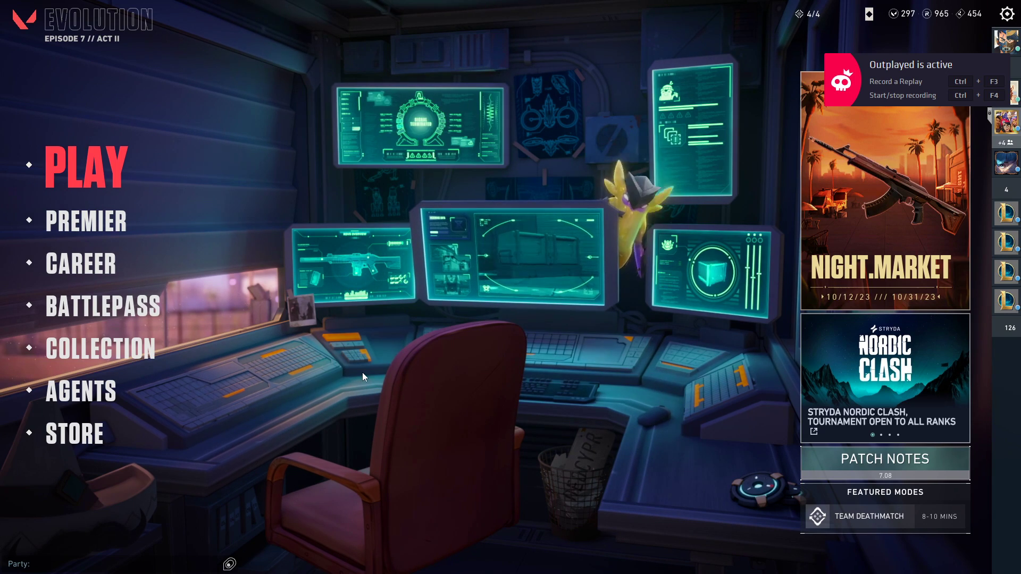
pyautogui.hotkey('alt', 'Tab')
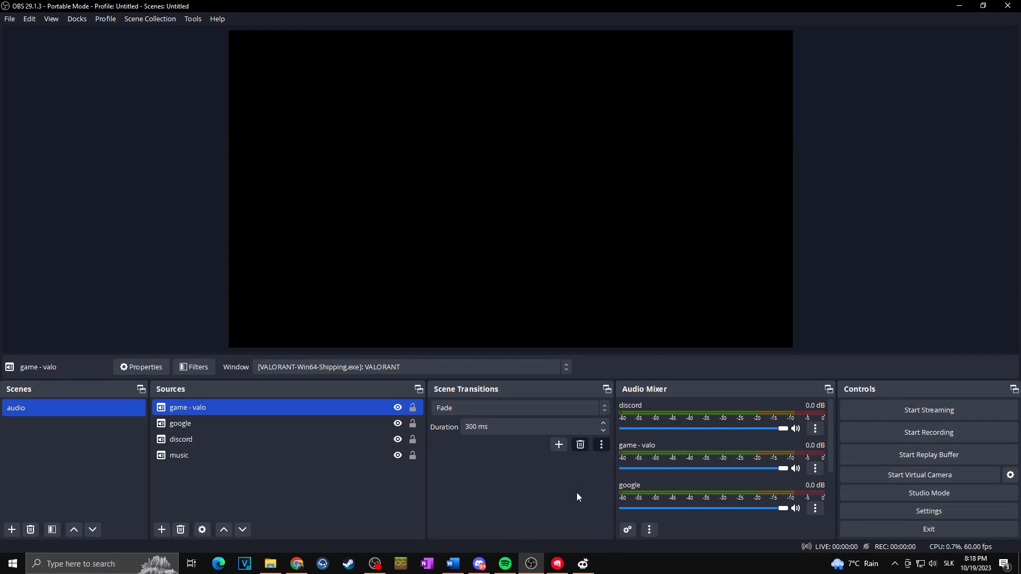
pyautogui.click(371, 490)
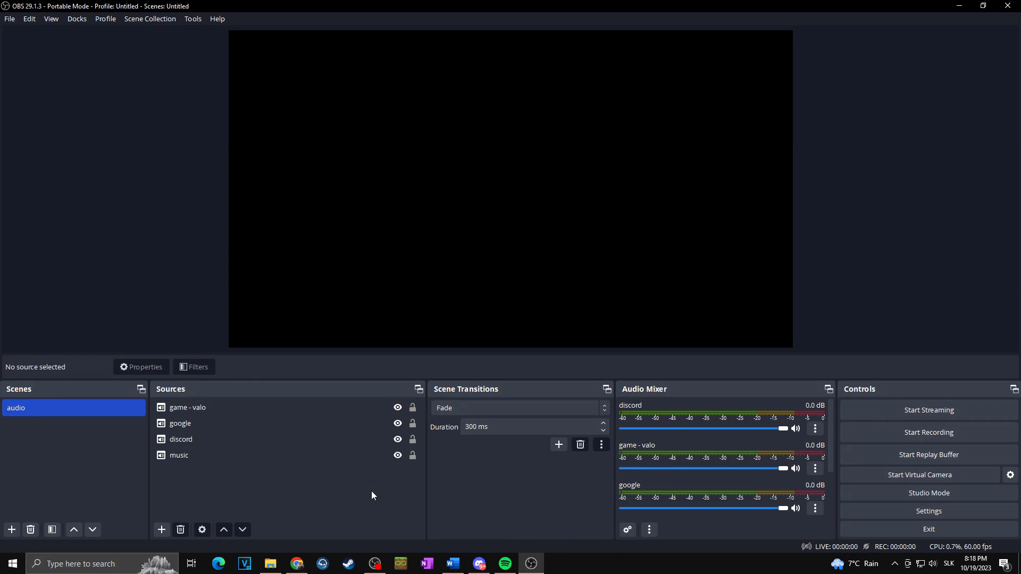
# - Review the four audio capture sources in the scene and their channels in the audio mixer
pyautogui.click(220, 444)
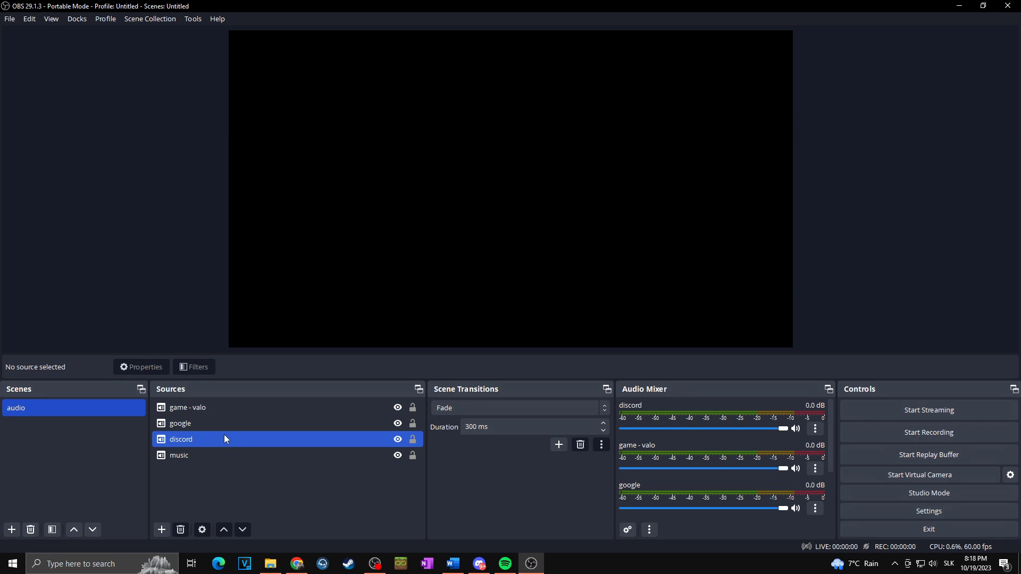
pyautogui.click(228, 412)
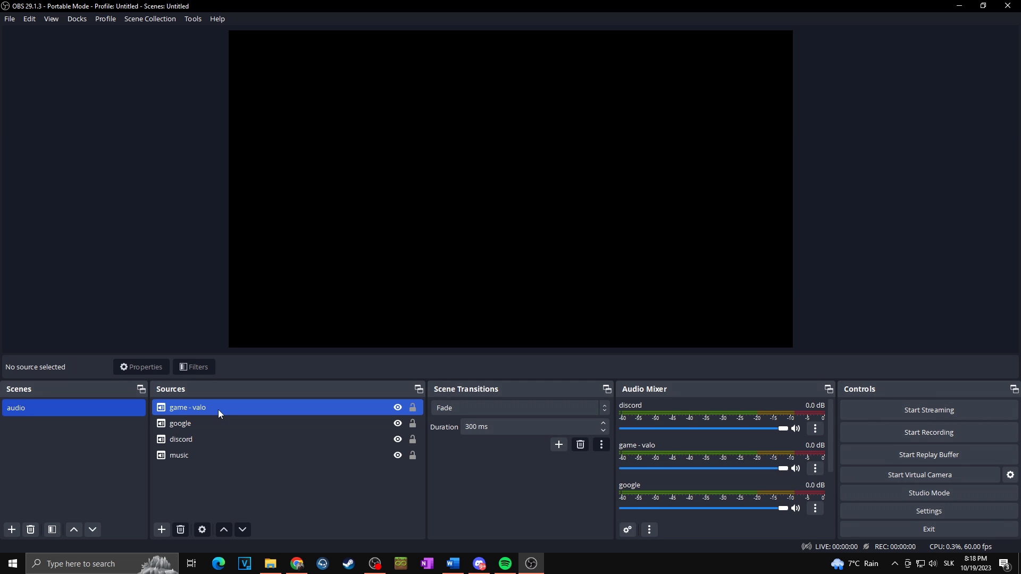
pyautogui.click(218, 424)
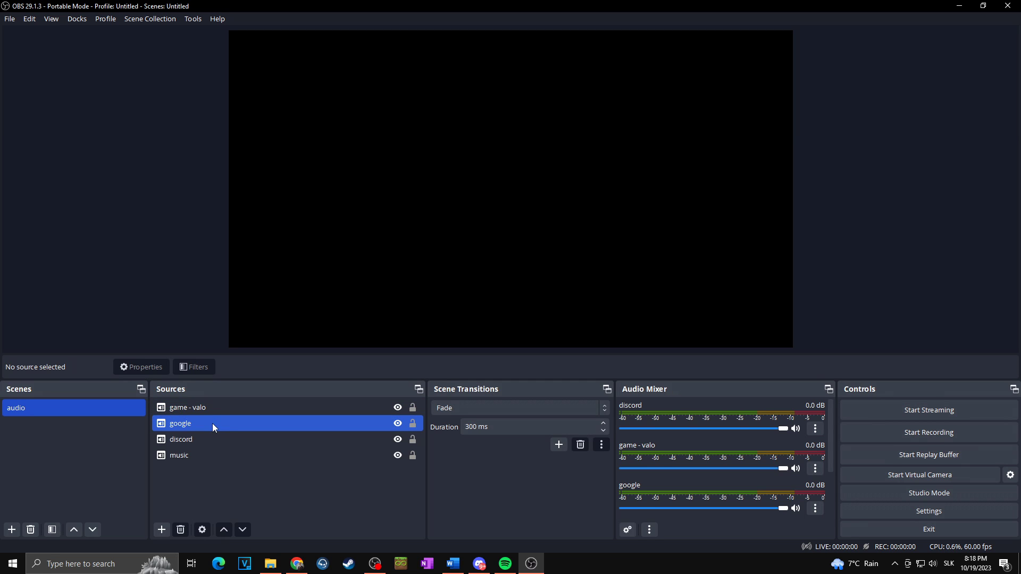
pyautogui.click(204, 440)
pyautogui.click(198, 456)
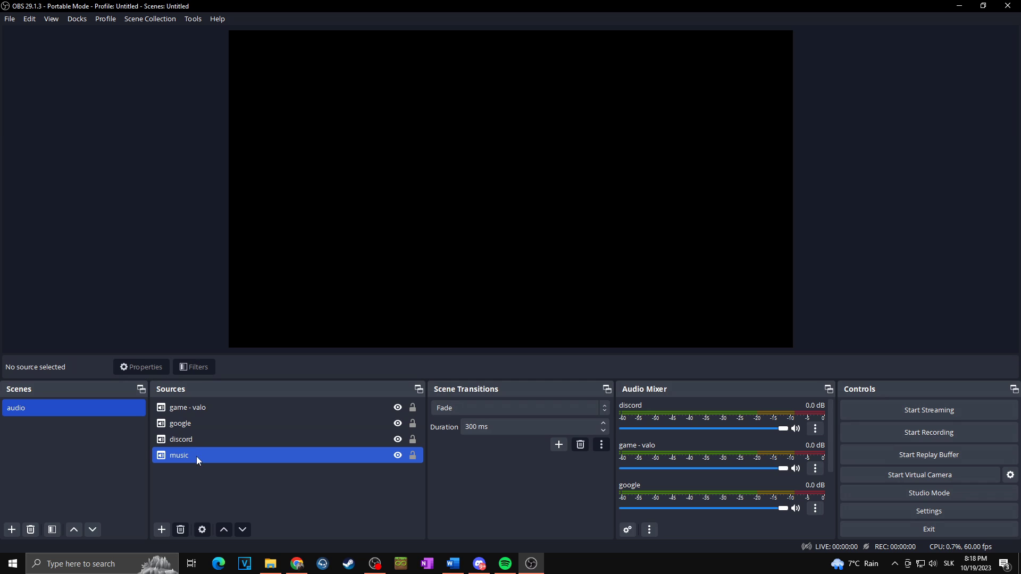
pyautogui.keyDown('ctrl'); pyautogui.click(236, 458); pyautogui.keyUp('ctrl')
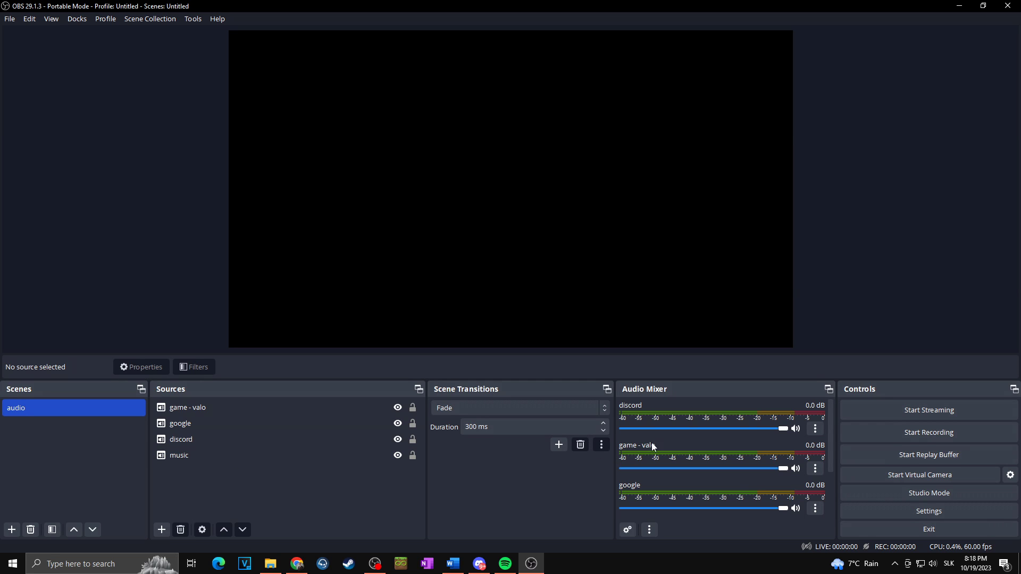
pyautogui.scroll(-2, 675, 438)
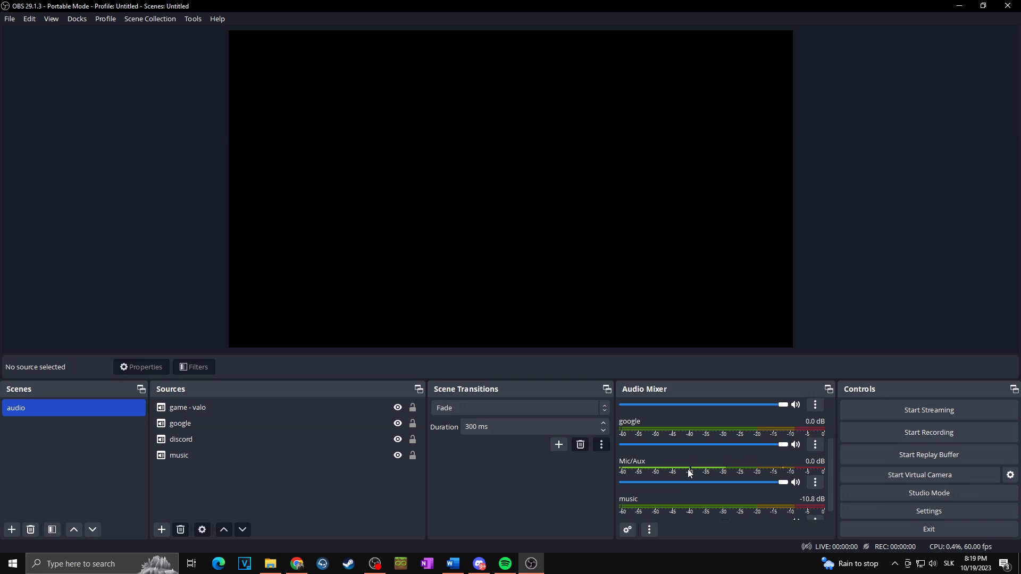
pyautogui.click(196, 409)
pyautogui.keyDown('shift'); pyautogui.click(197, 421); pyautogui.keyUp('shift')
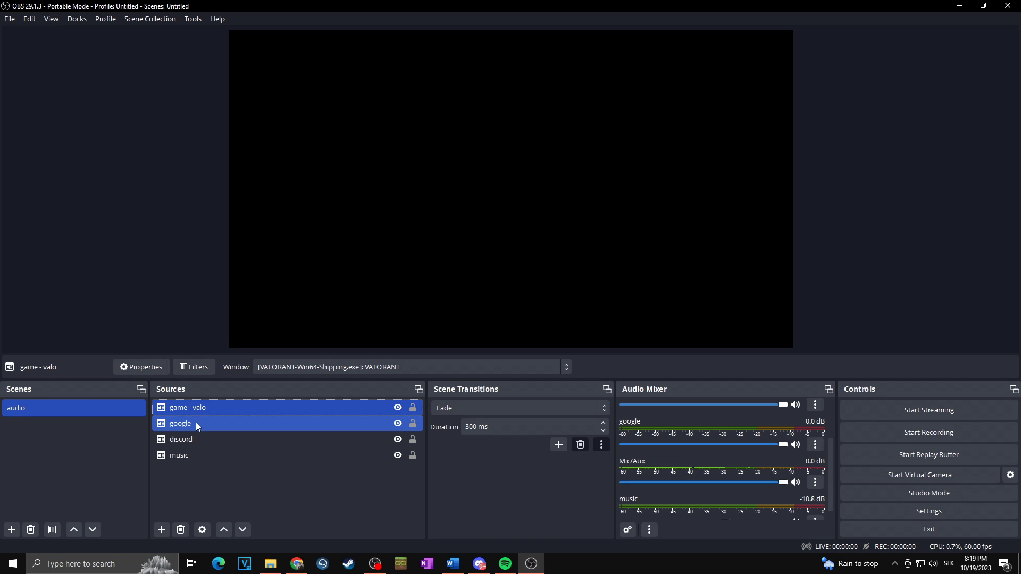
pyautogui.keyDown('shift'); pyautogui.click(191, 437); pyautogui.keyUp('shift')
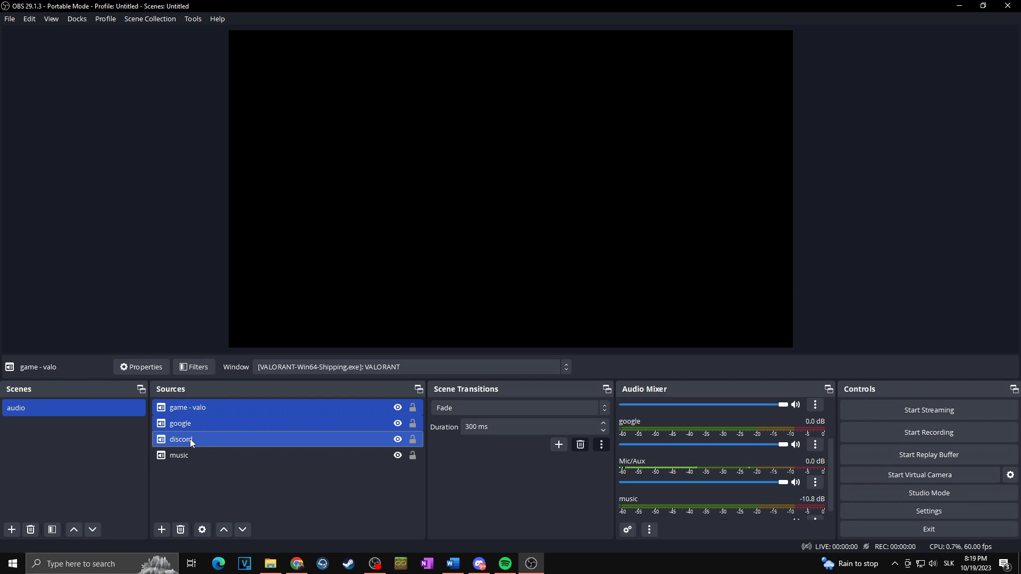
pyautogui.keyDown('shift'); pyautogui.click(189, 454); pyautogui.keyUp('shift')
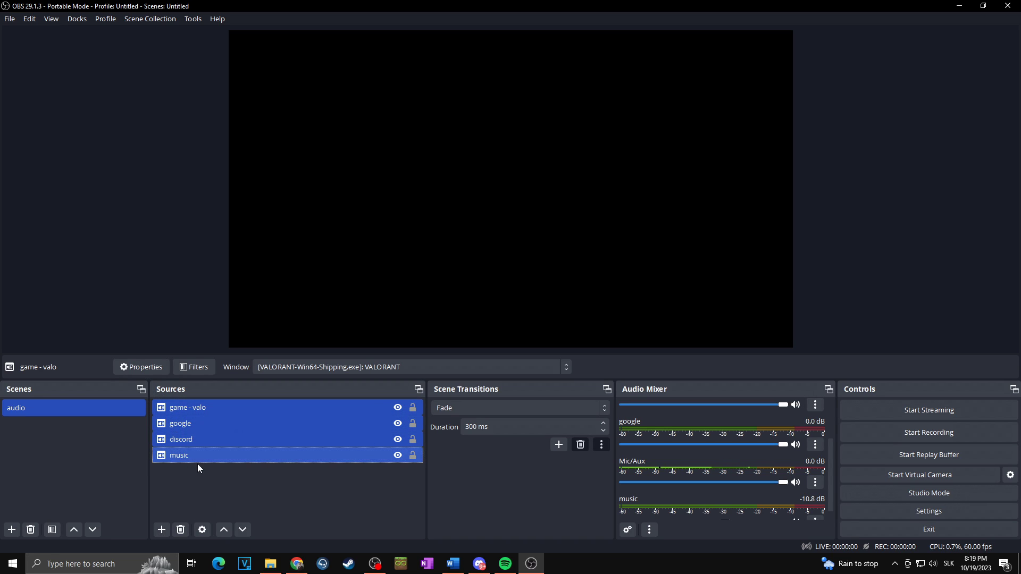
pyautogui.click(228, 489)
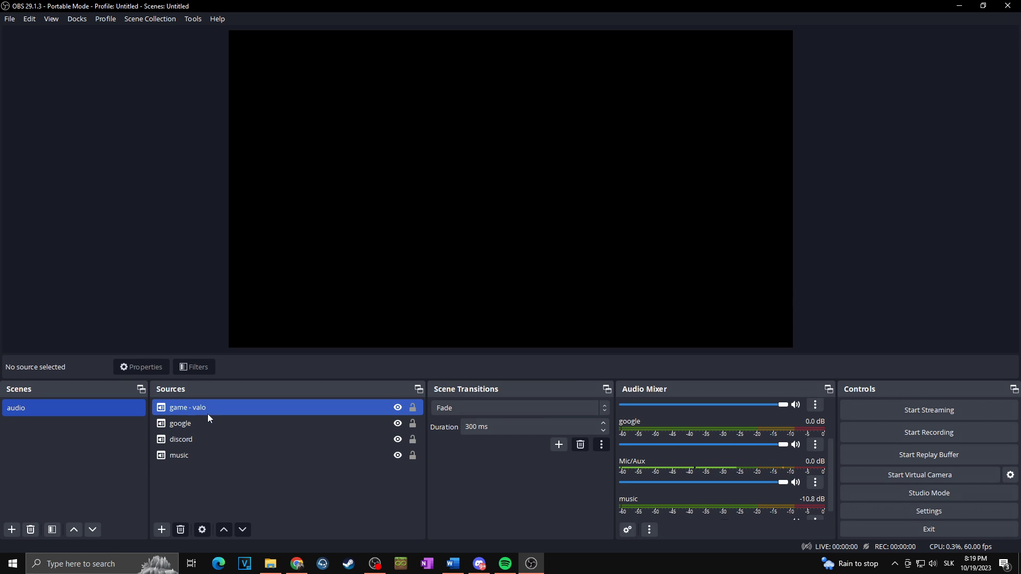
# - Group the game - valo, google, discord and music sources under the name "audioo" and collapse the group
pyautogui.click(193, 406)
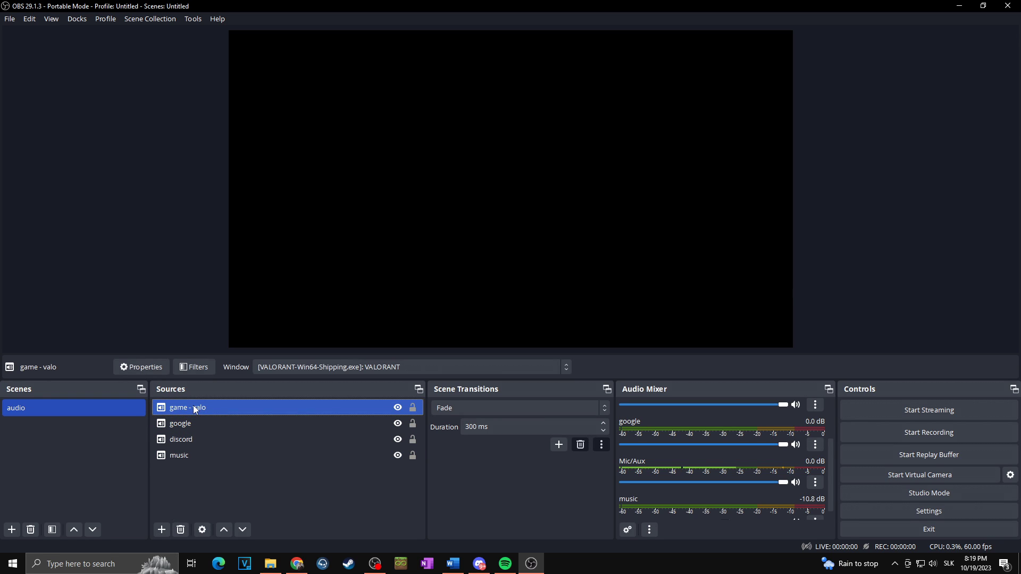
pyautogui.keyDown('shift'); pyautogui.click(193, 455); pyautogui.keyUp('shift')
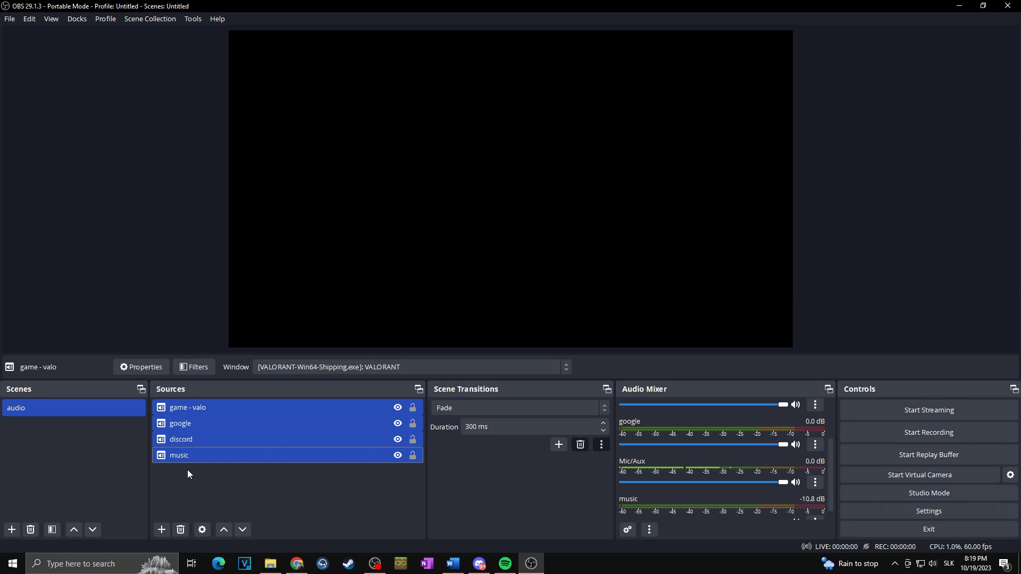
pyautogui.rightClick(211, 407)
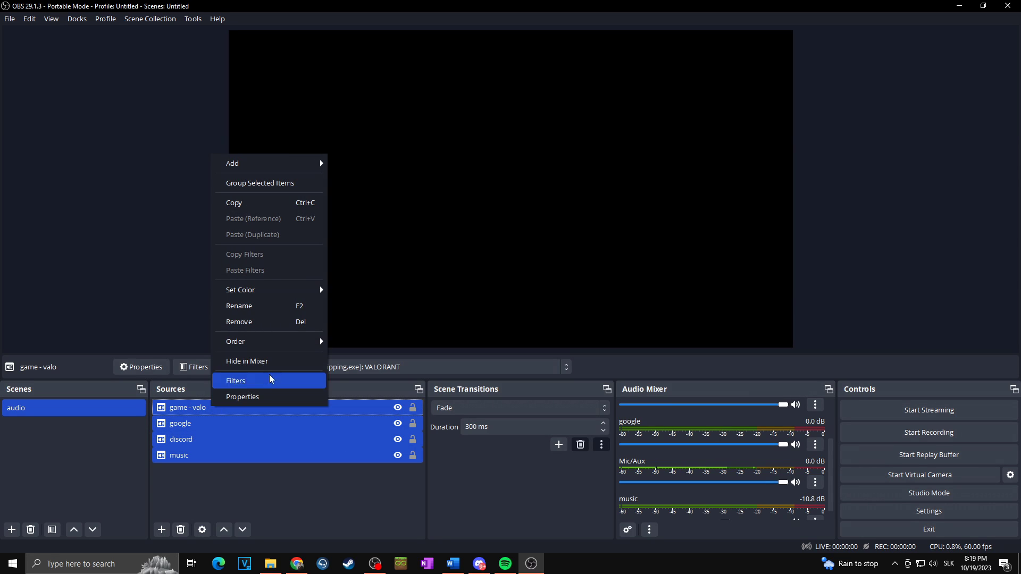
pyautogui.click(275, 185)
pyautogui.write('audioo')
pyautogui.press('Return')
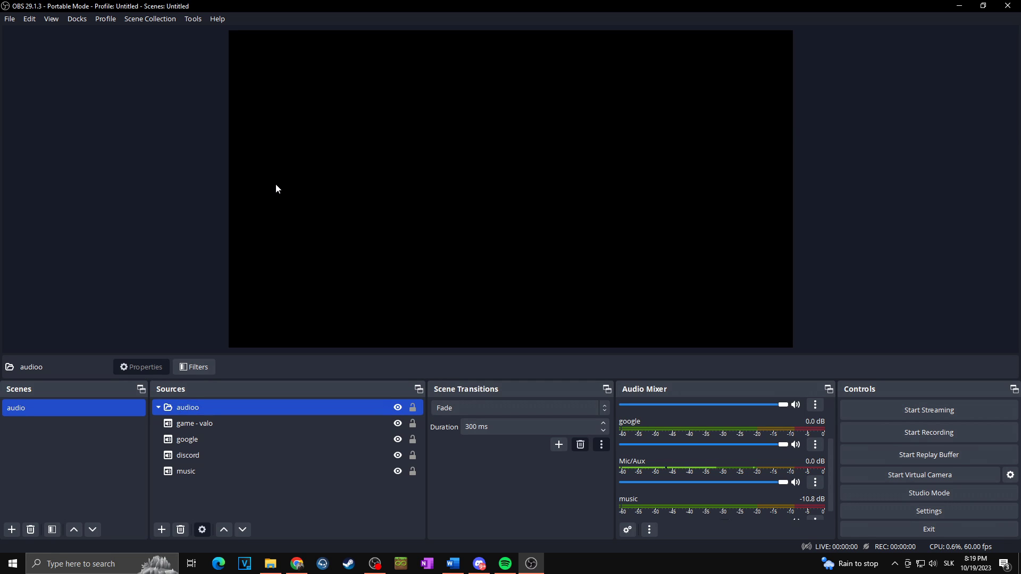
pyautogui.doubleClick(207, 405)
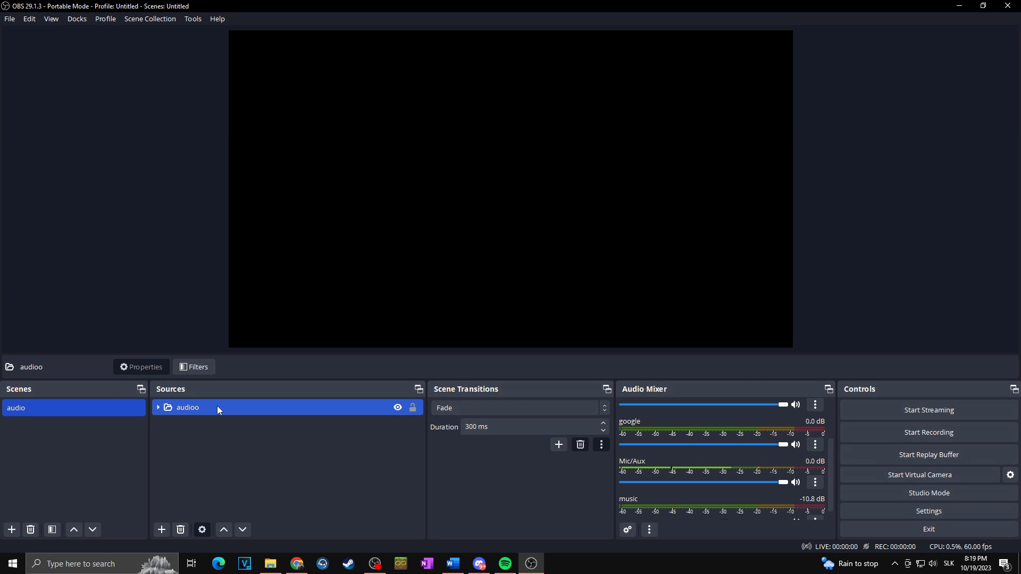
# - Enlarge the lower docks upward so the audio mixer shows more channels, and look through them
pyautogui.scroll(3, 726, 420)
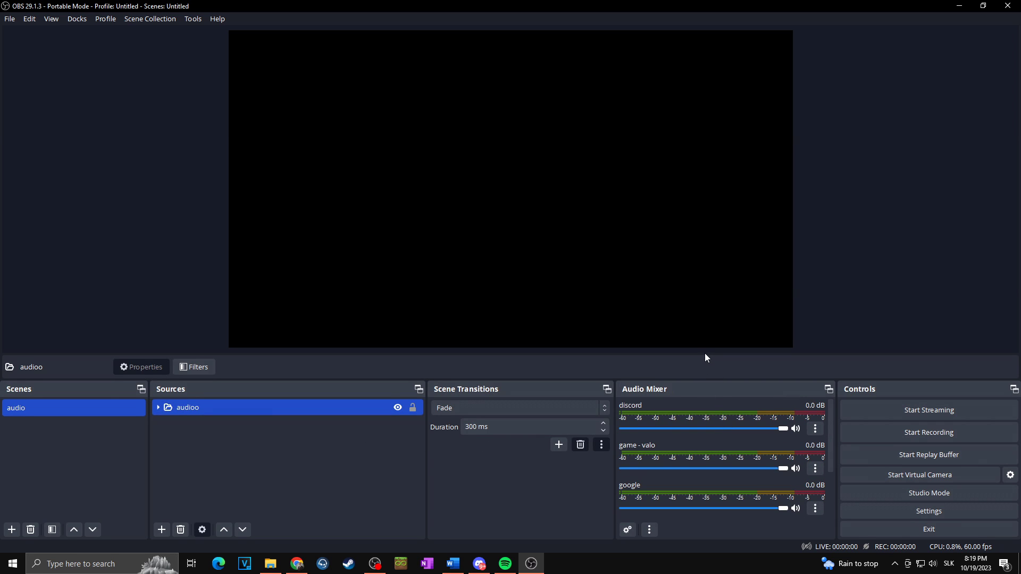
pyautogui.moveTo(706, 382); pyautogui.dragTo(709, 336)
pyautogui.scroll(-1, 721, 387)
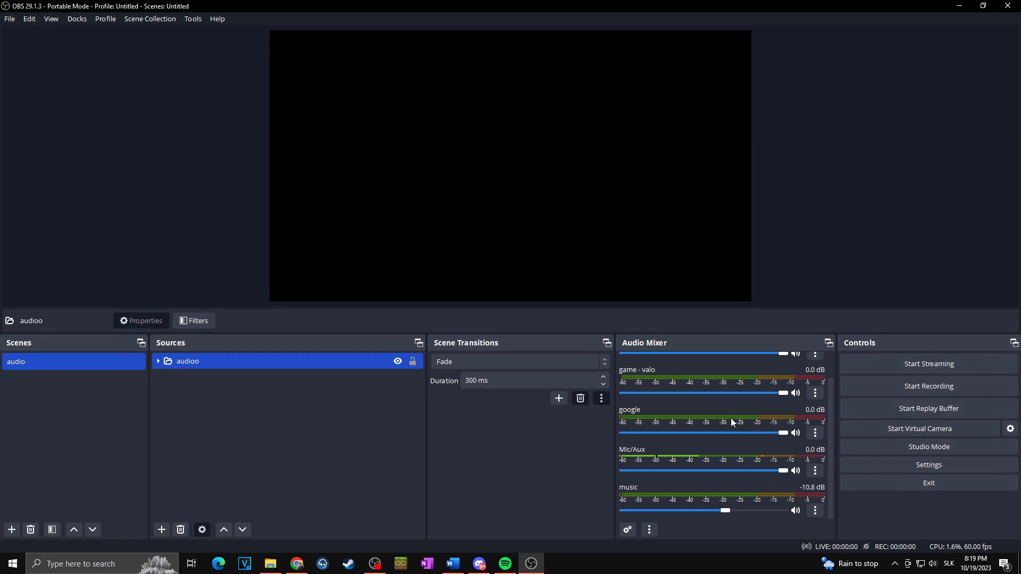
pyautogui.scroll(1, 731, 419)
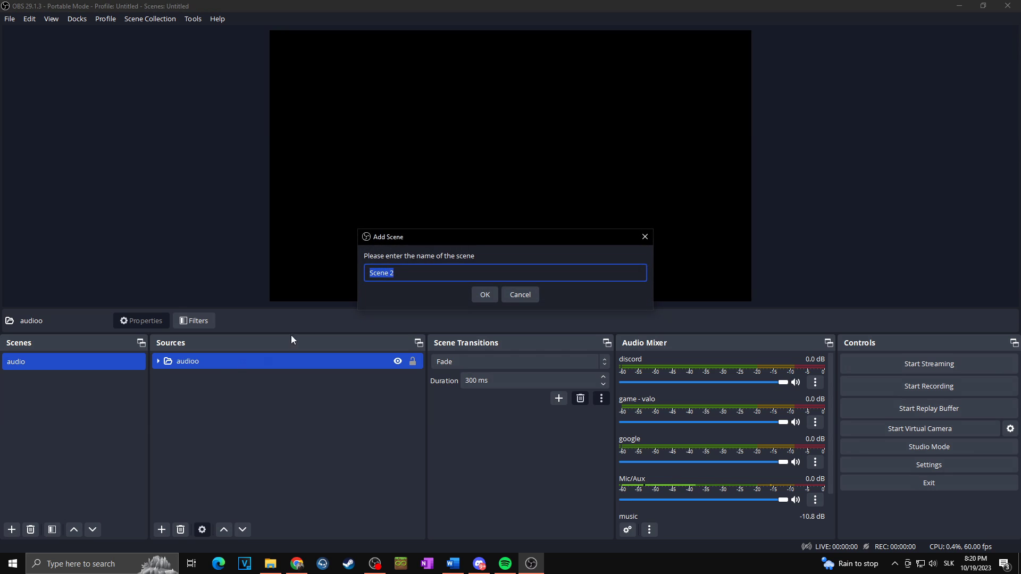
# - Create a new scene named Scene 2 and add the existing audio scene to it as a visible source
pyautogui.click(483, 292)
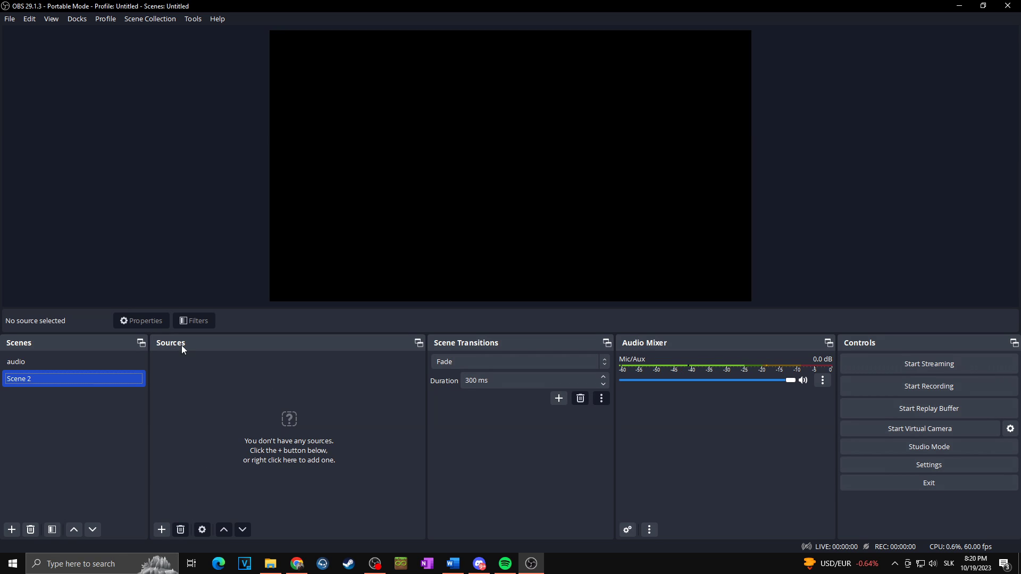
pyautogui.click(161, 530)
pyautogui.click(200, 418)
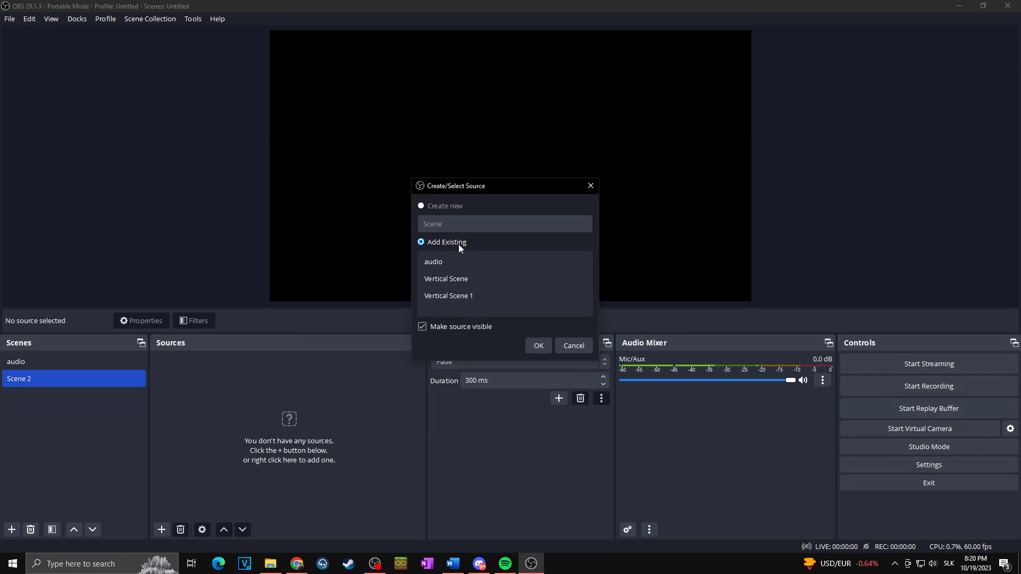
pyautogui.click(446, 261)
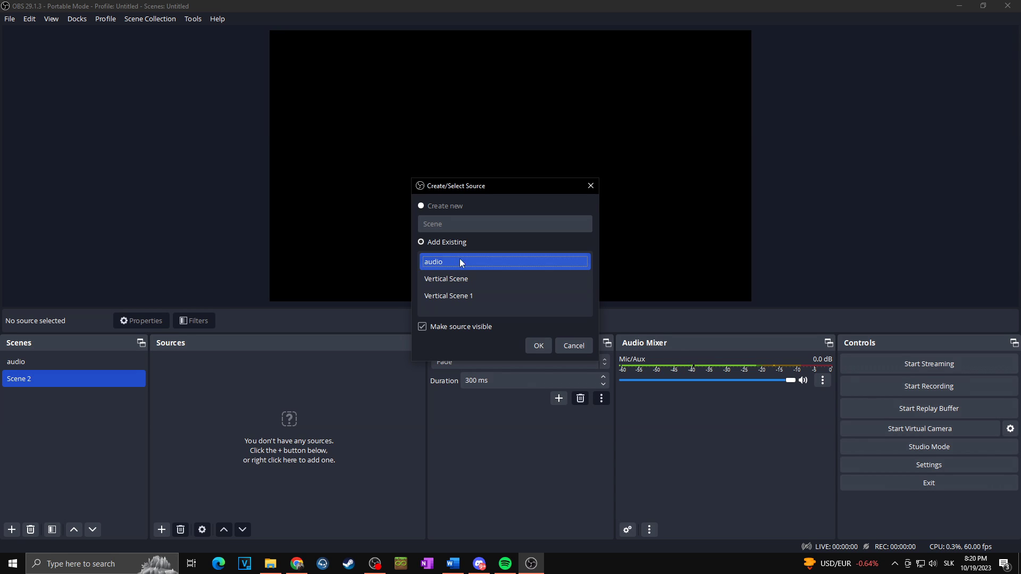
pyautogui.click(532, 346)
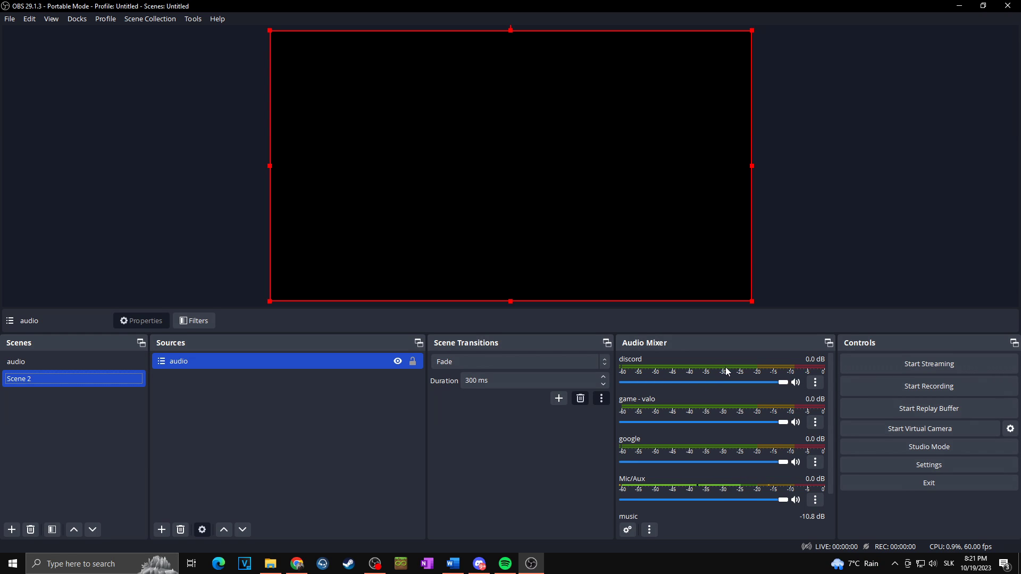
# - Review the audio mixer channels in Scene 2, compare both scenes' sources, and return to the audio scene
pyautogui.scroll(-1, 723, 368)
pyautogui.scroll(1, 707, 375)
pyautogui.scroll(-1, 828, 419)
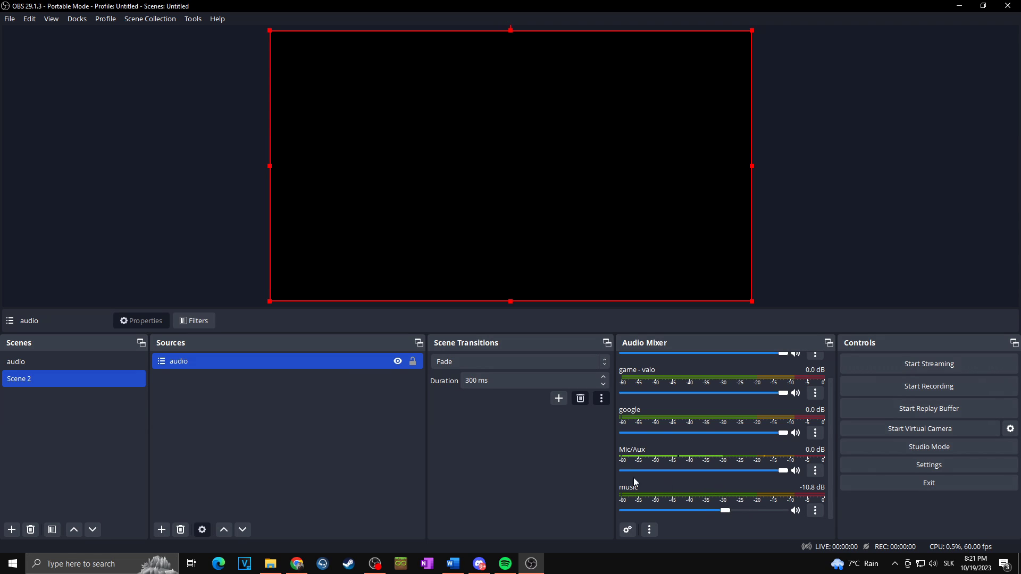
pyautogui.click(71, 361)
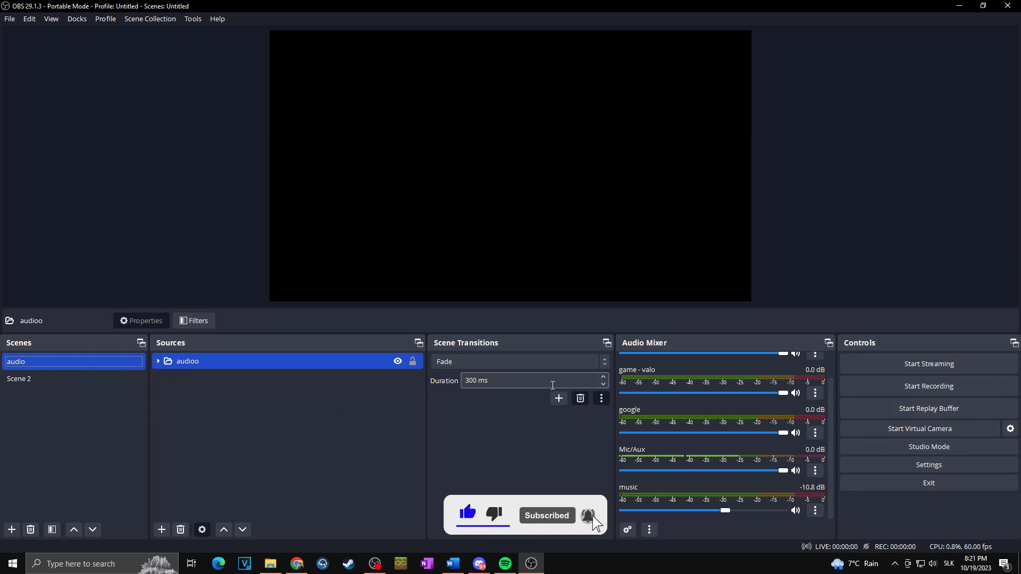
pyautogui.click(45, 379)
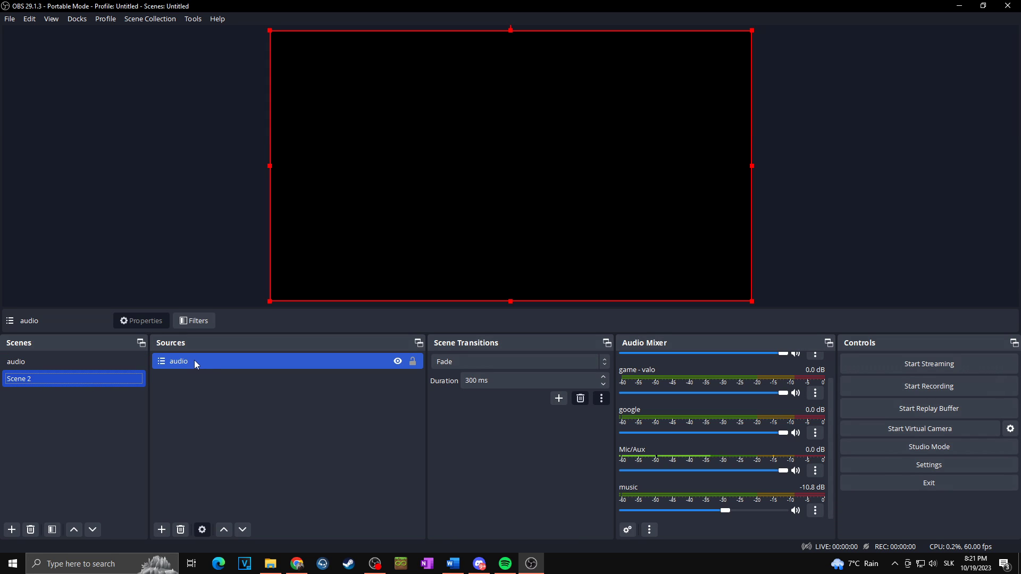
pyautogui.click(76, 362)
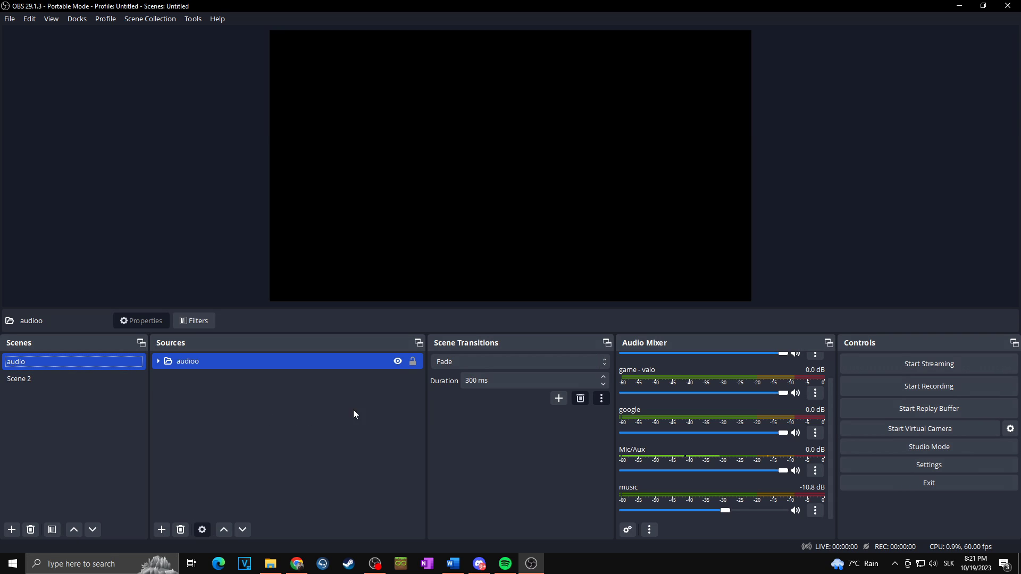
# - Lower the game - valo volume to about -13.6 dB and keep discord at 0.0 dB in the audio mixer
pyautogui.scroll(2, 627, 407)
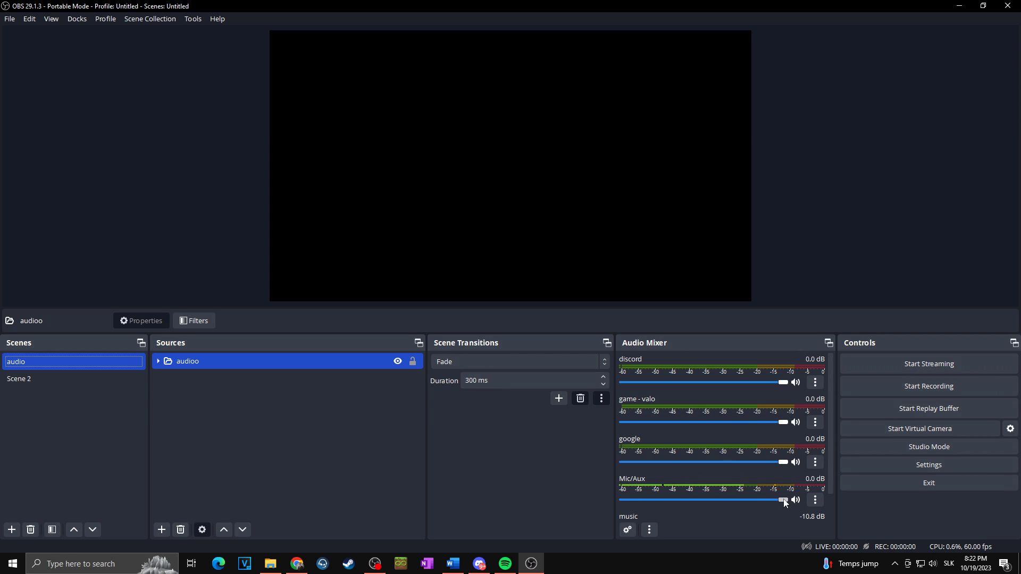
pyautogui.moveTo(781, 422); pyautogui.dragTo(716, 423)
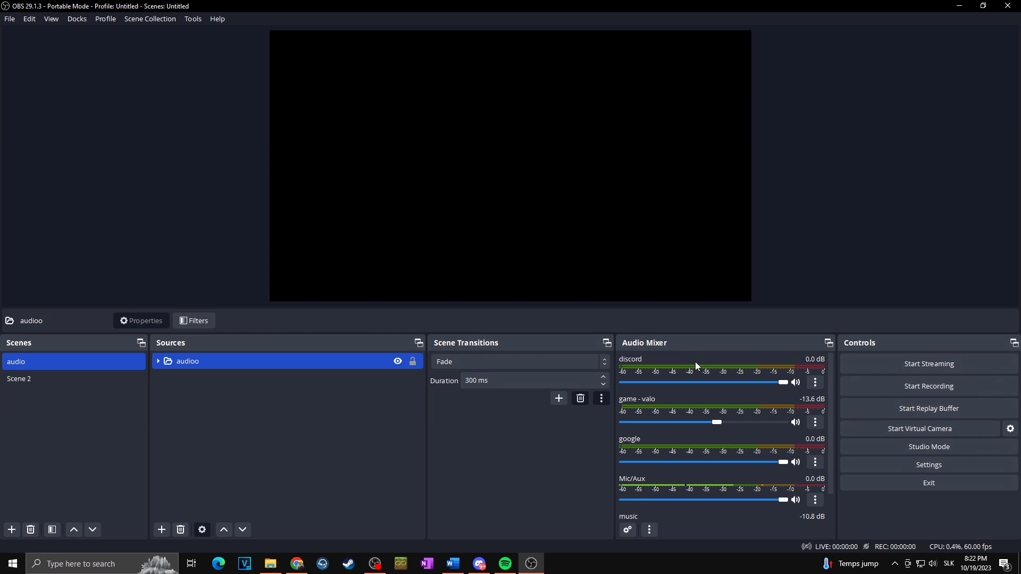
pyautogui.moveTo(780, 382); pyautogui.dragTo(786, 382)
# - Add a Gain filter of 5.50 dB to the discord audio source and close its filters
pyautogui.click(819, 382)
pyautogui.click(858, 518)
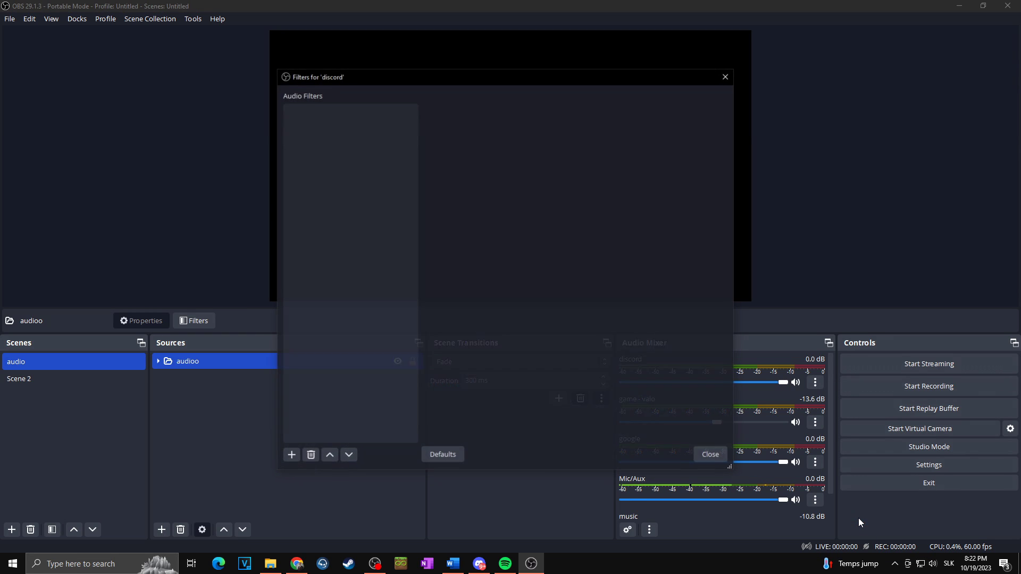
pyautogui.click(291, 456)
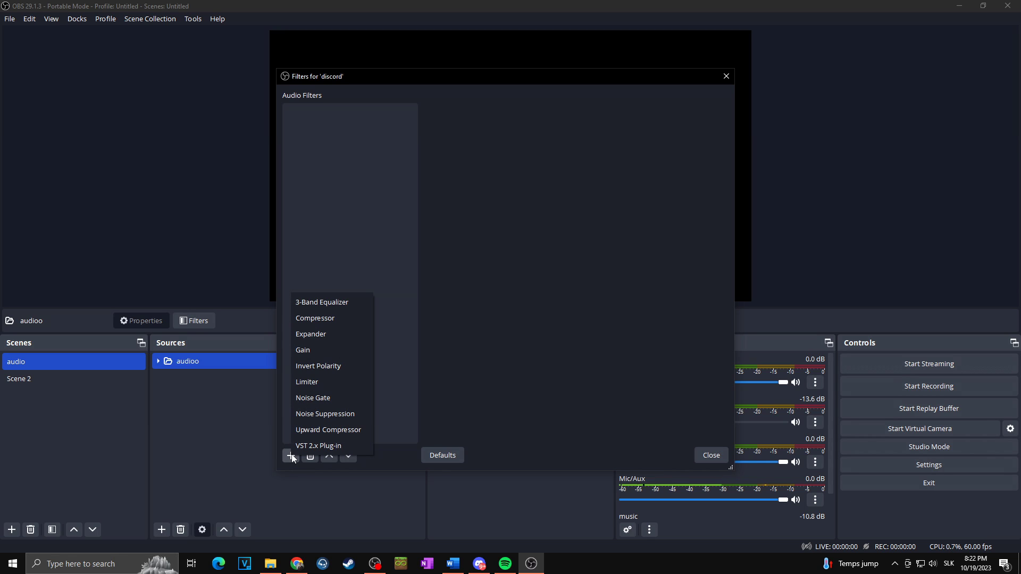
pyautogui.click(322, 351)
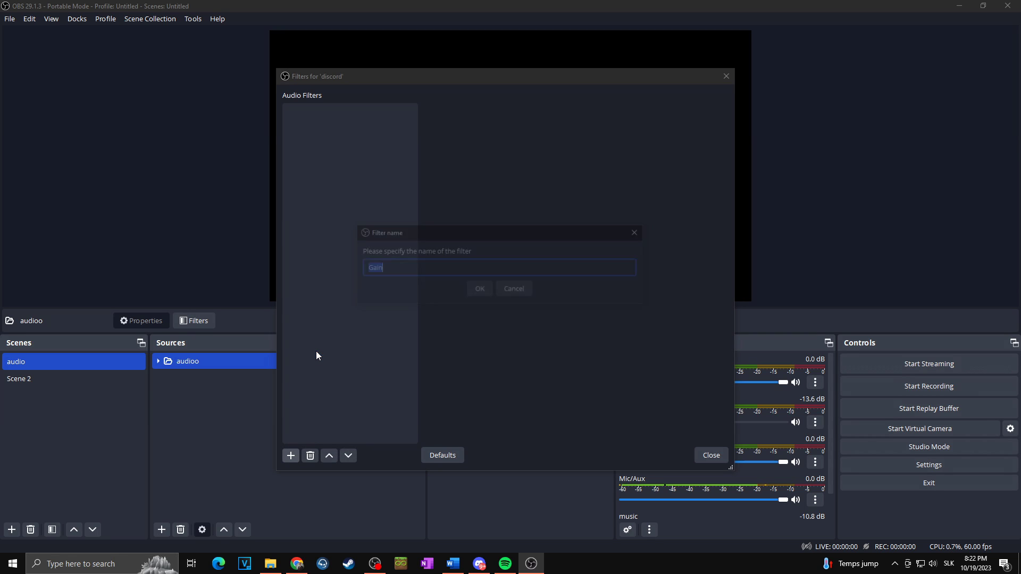
pyautogui.click(479, 289)
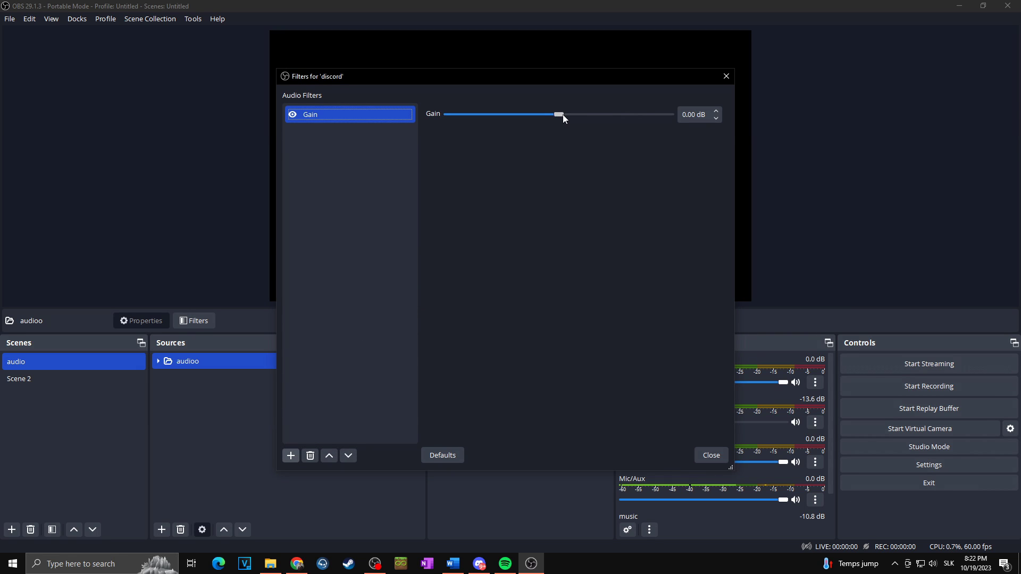
pyautogui.moveTo(561, 118); pyautogui.dragTo(579, 114)
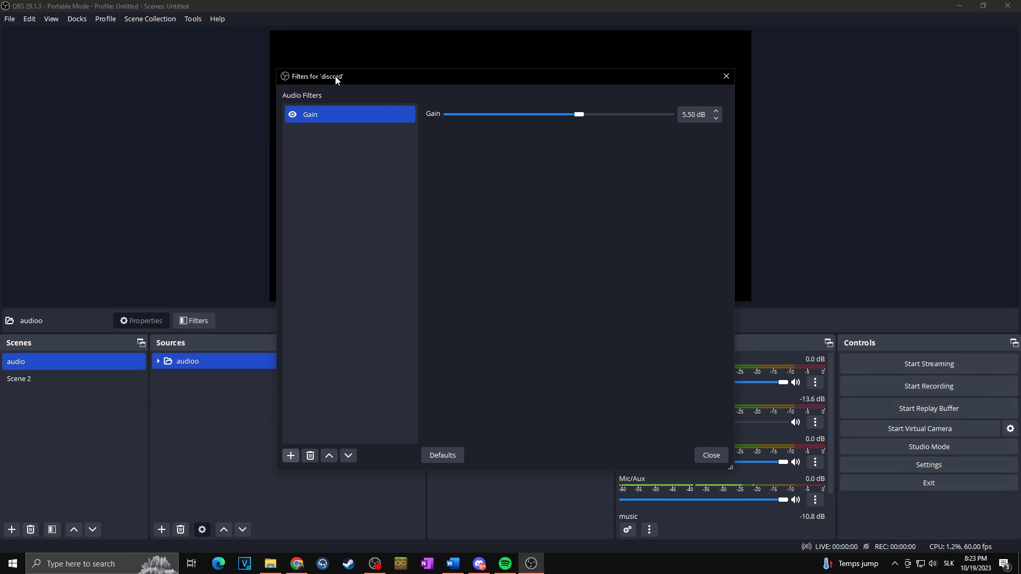
pyautogui.click(712, 456)
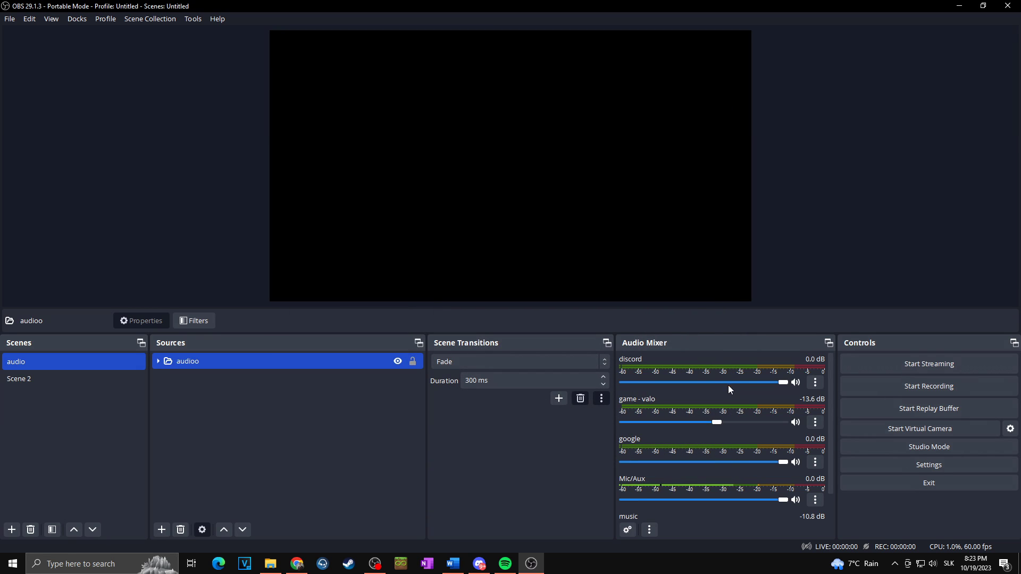
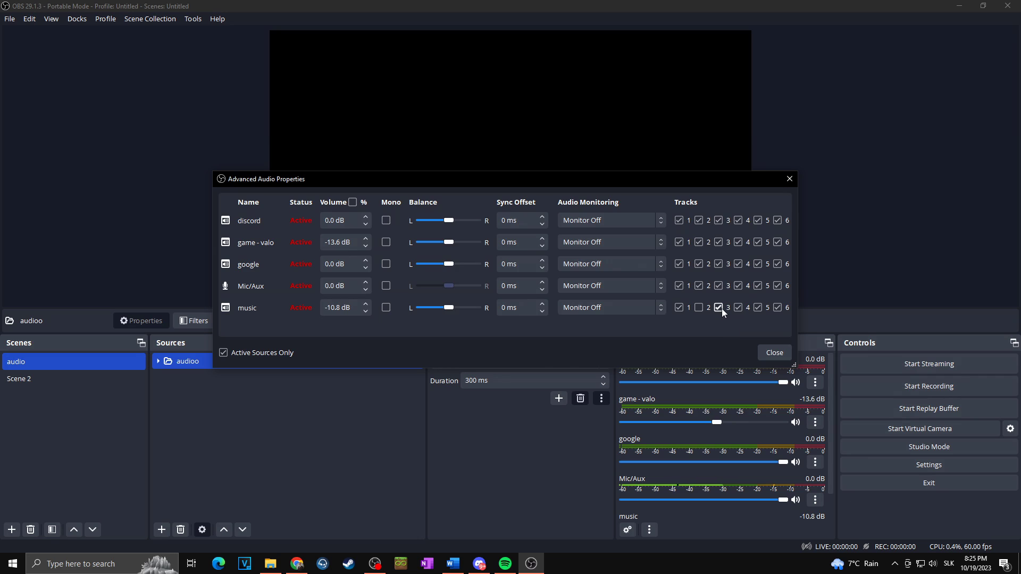
# - Remove discord, google and music from track 3, and game - valo, Mic/Aux and music from track 4
pyautogui.click(719, 220)
pyautogui.click(718, 264)
pyautogui.click(721, 307)
pyautogui.click(738, 242)
pyautogui.click(739, 286)
pyautogui.click(739, 307)
# - Remove discord, google and music from track 5, and music, game - valo and discord from track 6, closing the advanced audio properties
pyautogui.click(758, 221)
pyautogui.click(759, 266)
pyautogui.click(759, 308)
pyautogui.click(778, 308)
pyautogui.click(777, 243)
pyautogui.click(779, 221)
pyautogui.click(774, 351)
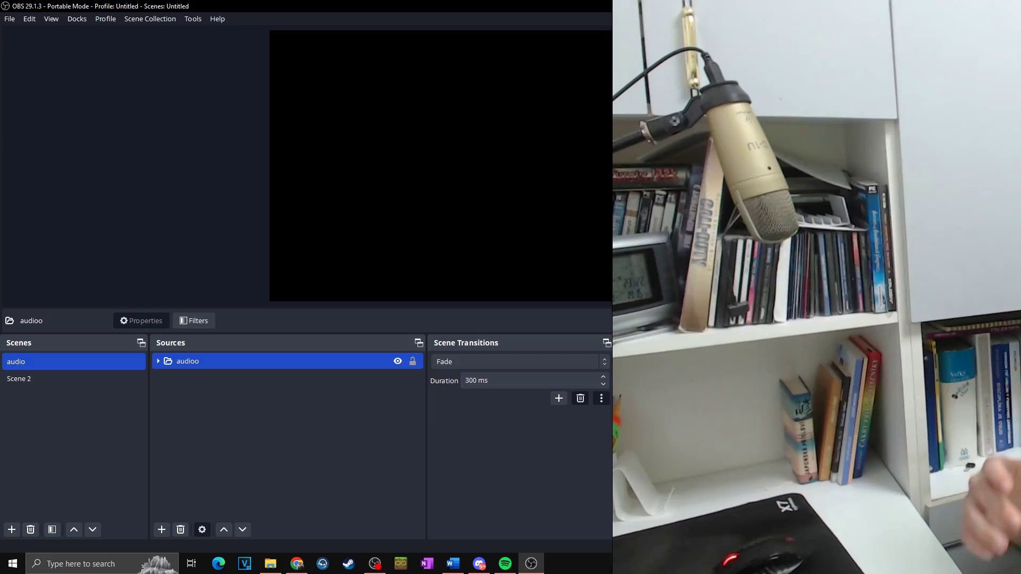